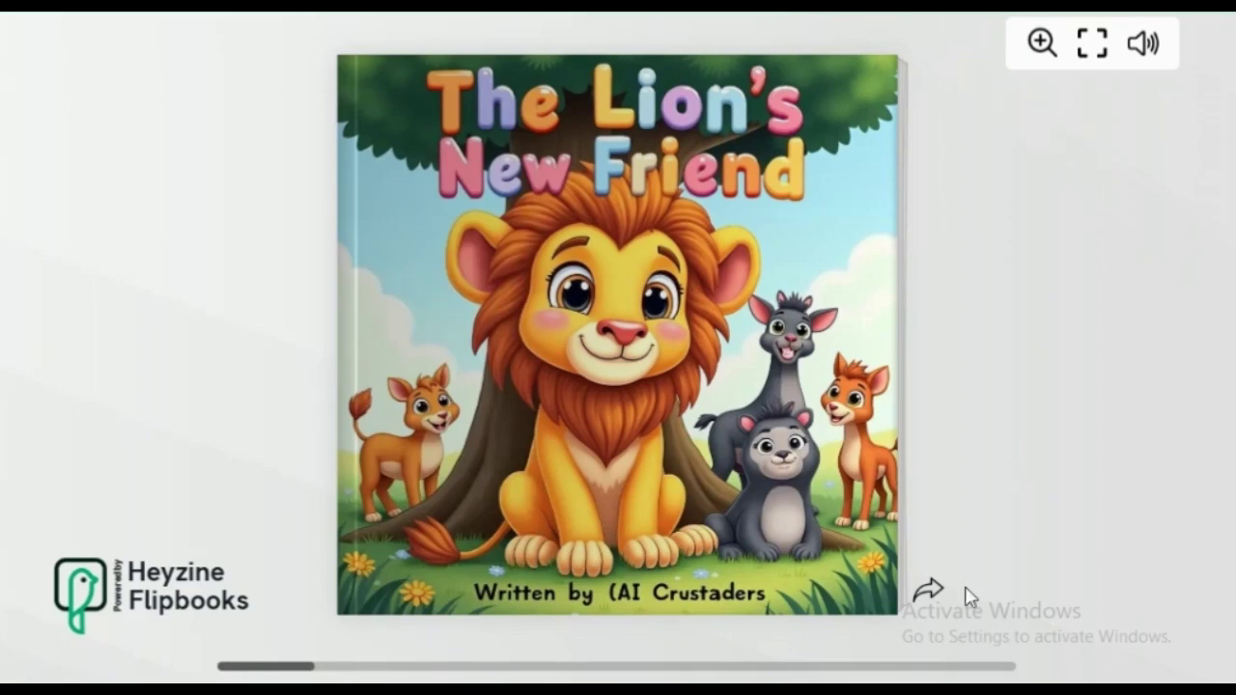
Step: Page through the finished flipbook The Lion's New Friend to its last page, and go back towards the beginning
{"action": "left_click", "coordinate": [929, 601]}
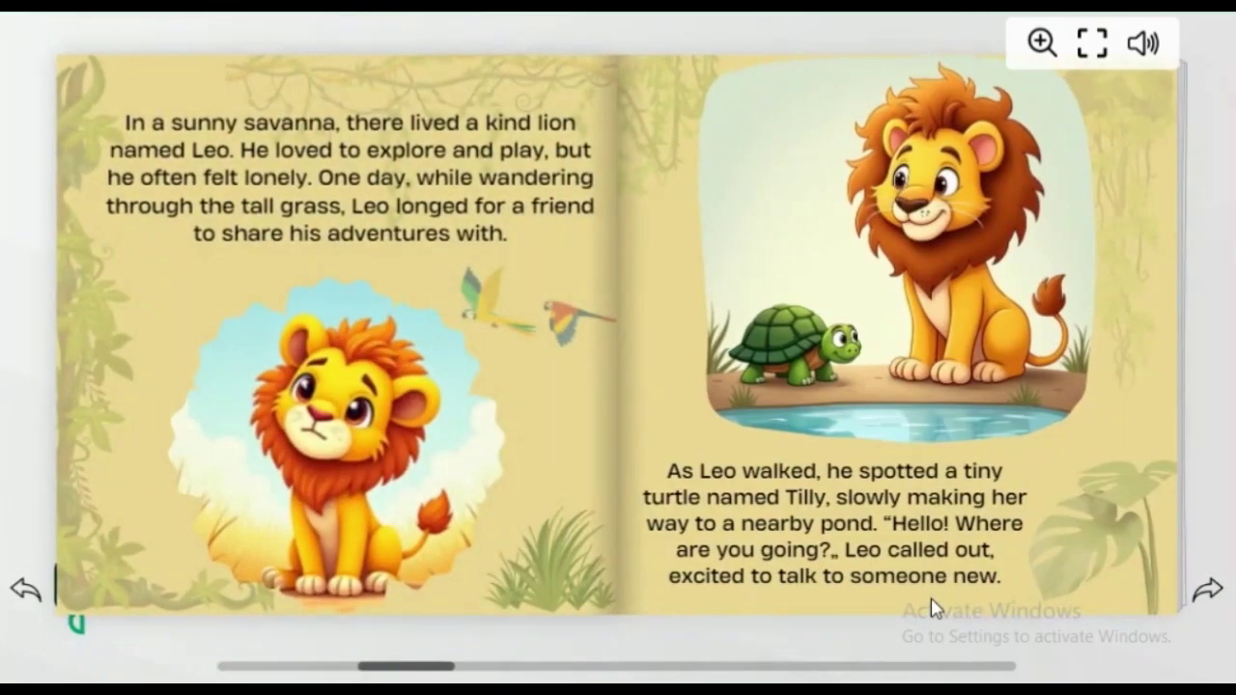
{"action": "left_click", "coordinate": [1208, 593]}
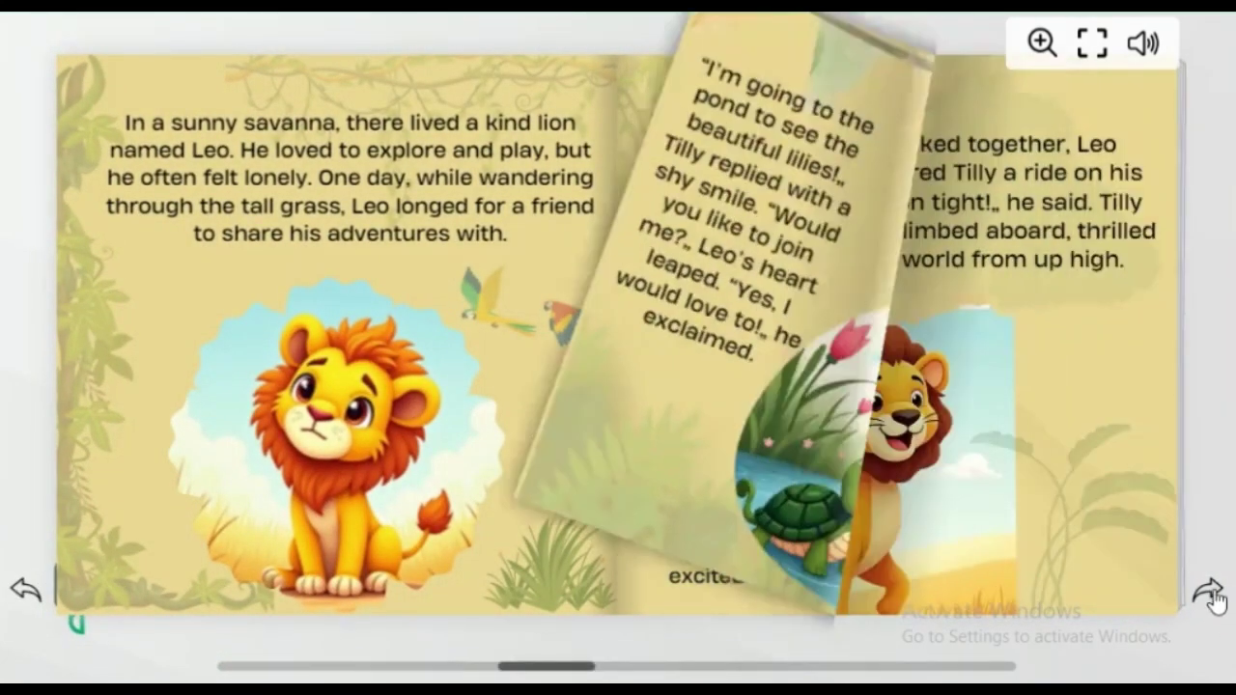
{"action": "left_click", "coordinate": [1210, 595]}
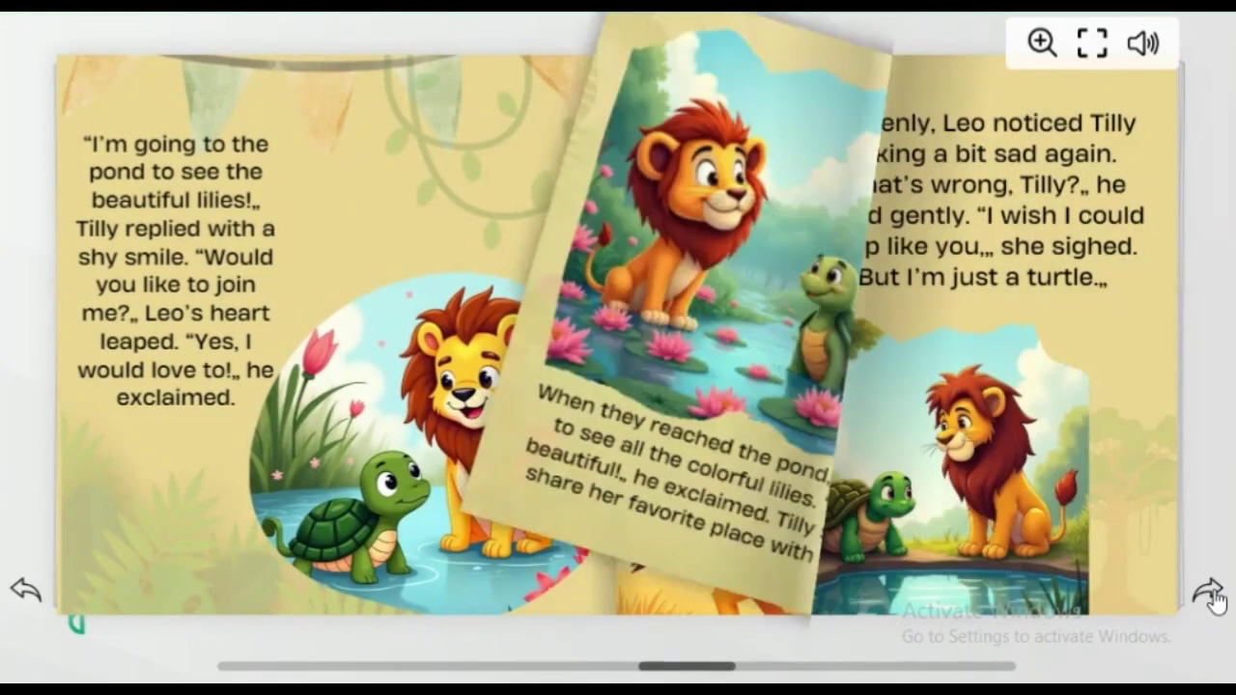
{"action": "left_click", "coordinate": [1211, 596]}
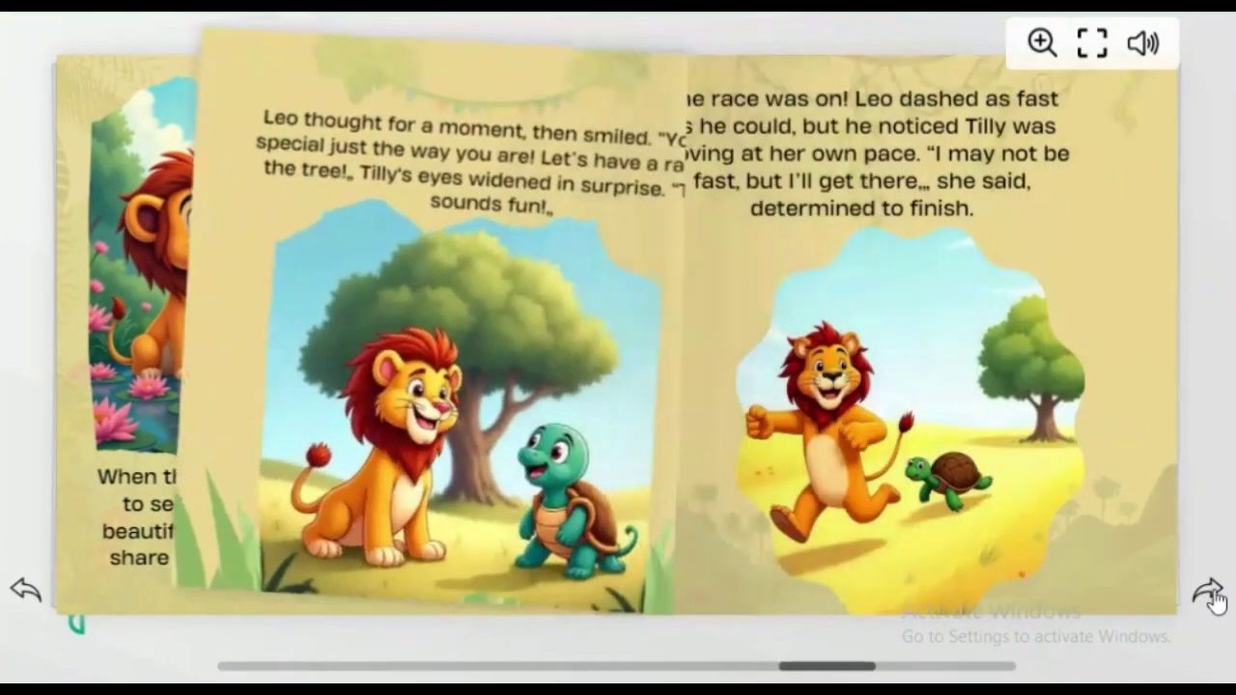
{"action": "left_click", "coordinate": [1212, 596]}
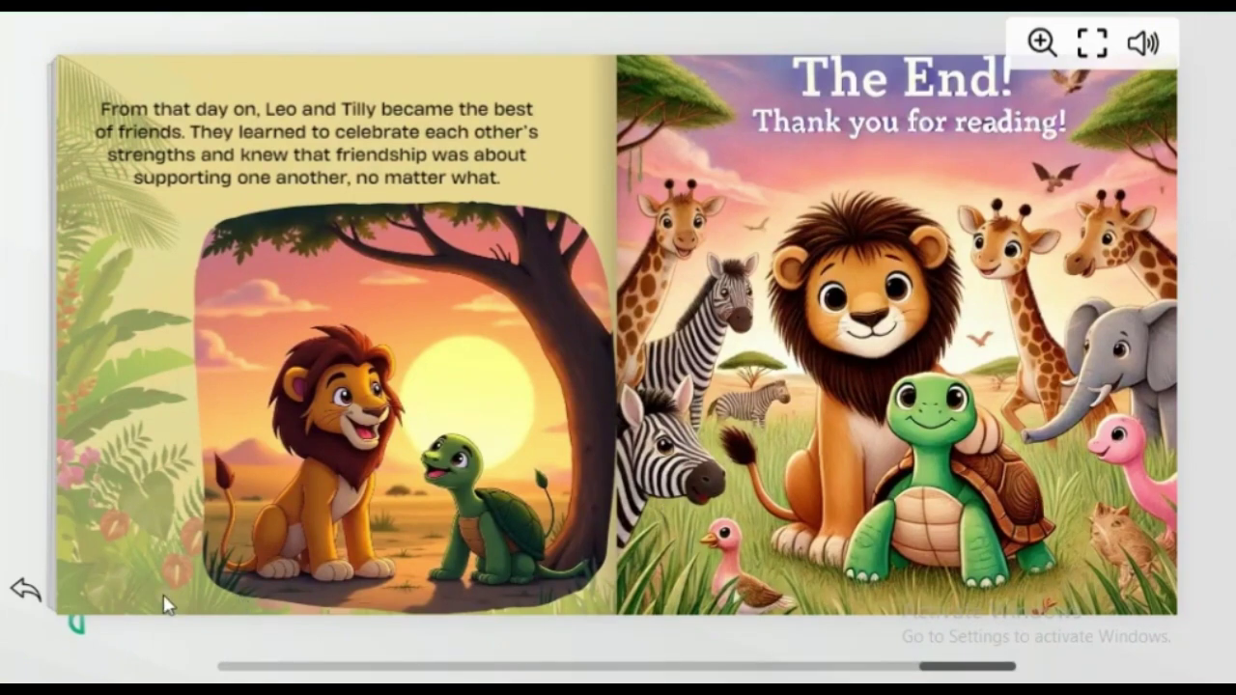
{"action": "left_click", "coordinate": [22, 598]}
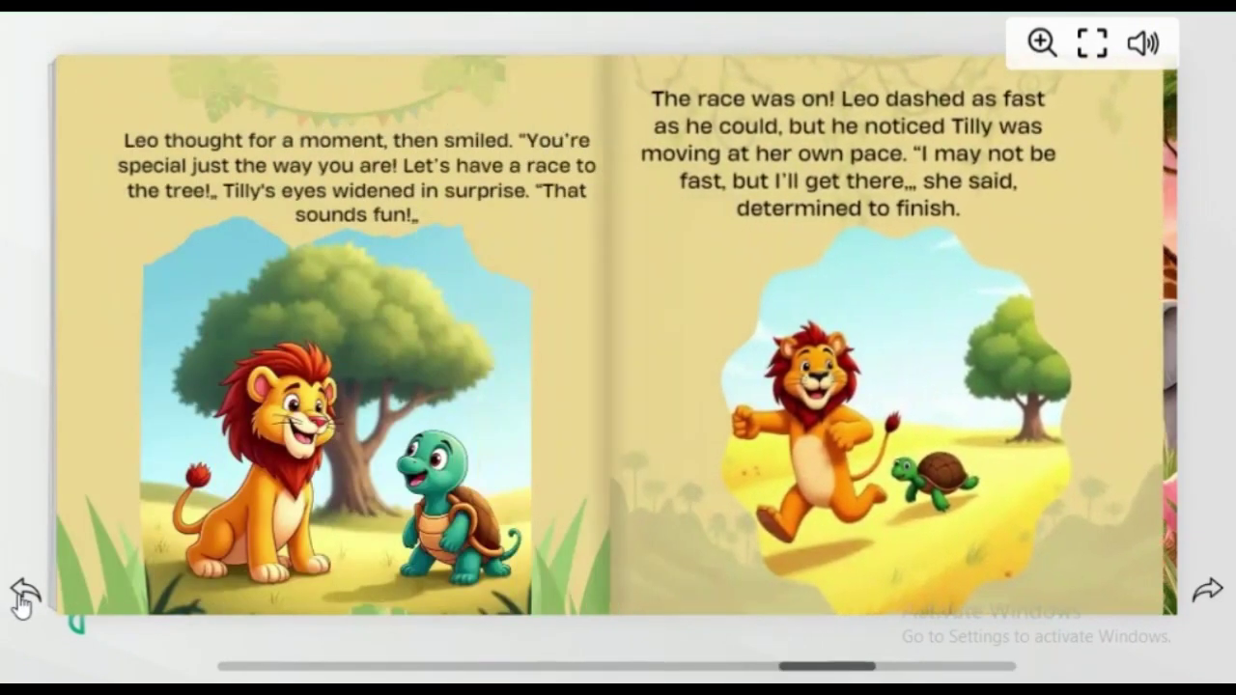
{"action": "left_click", "coordinate": [21, 599]}
{"action": "left_click", "coordinate": [22, 598]}
{"action": "left_click", "coordinate": [21, 599]}
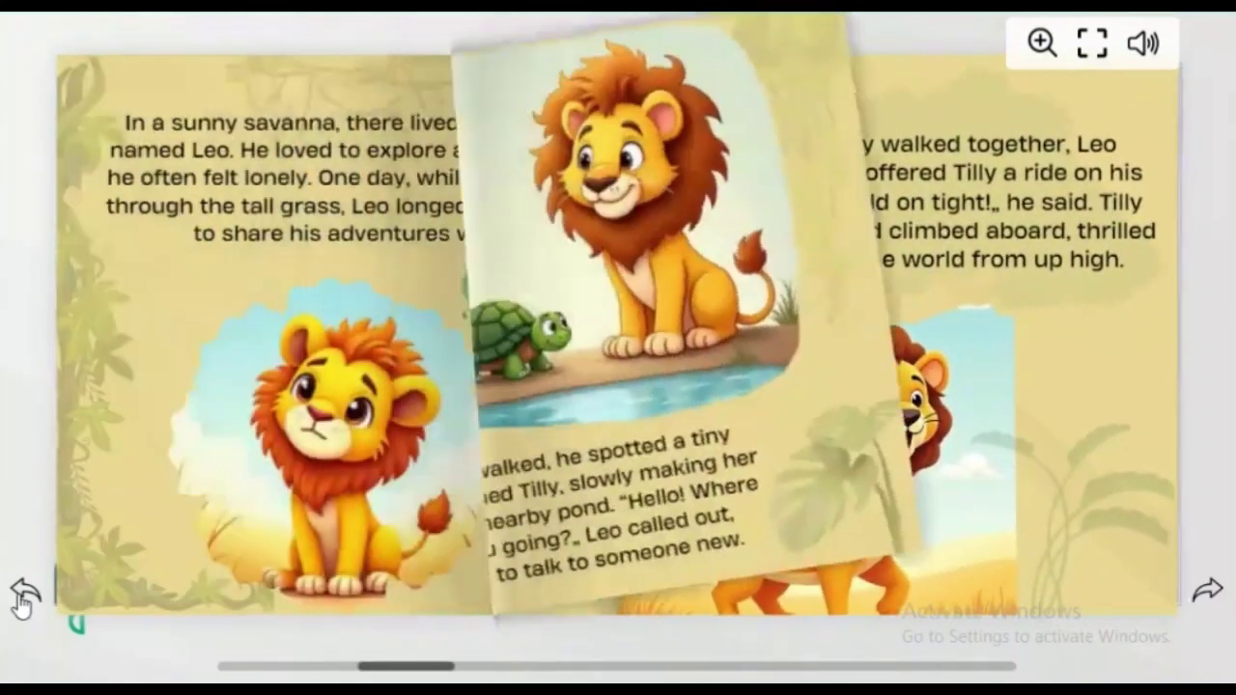
{"action": "left_click", "coordinate": [21, 598]}
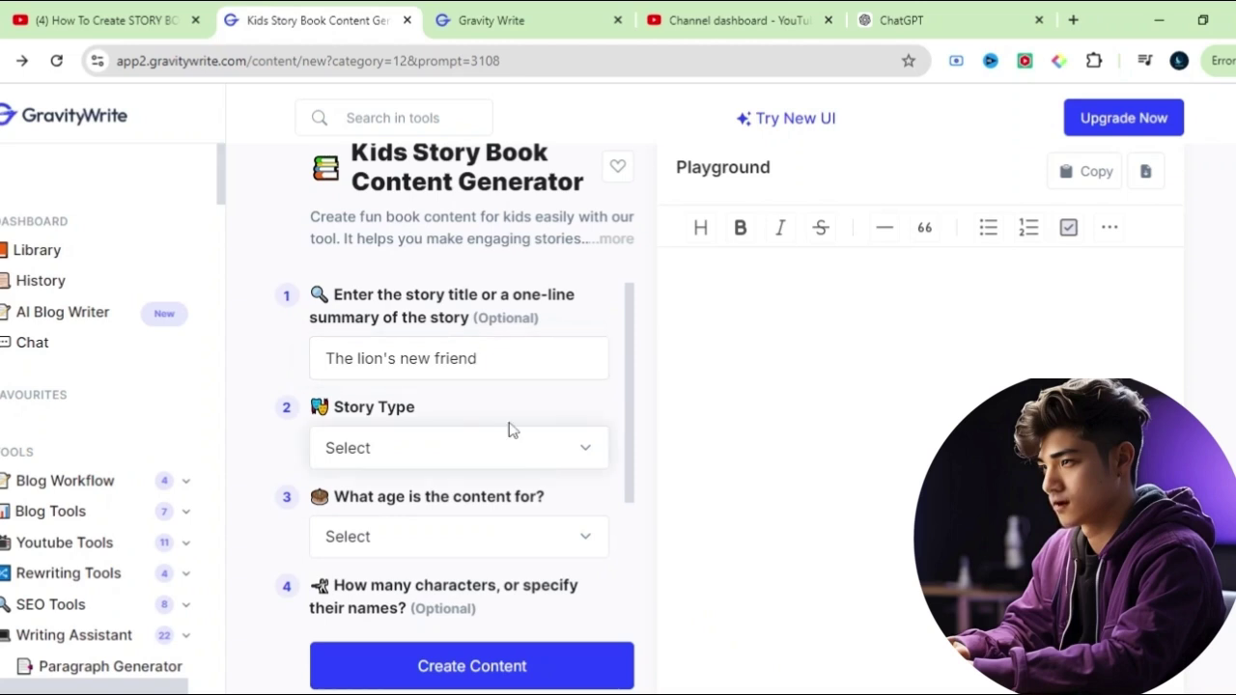
Step: Set the story type to Moral and the target age to Early Readers (5 to 7 Years)
{"action": "left_click_drag", "start_coordinate": [627, 399], "coordinate": [638, 509]}
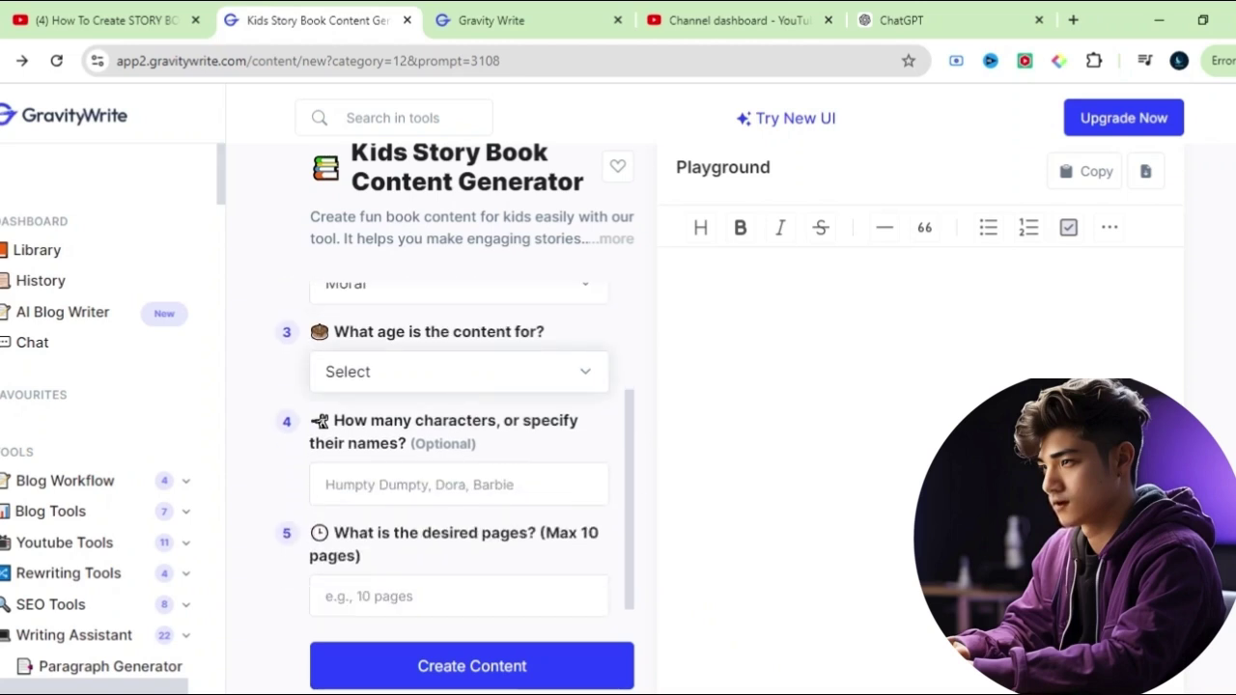
{"action": "left_click", "coordinate": [424, 372]}
{"action": "left_click_drag", "start_coordinate": [630, 459], "coordinate": [633, 506]}
{"action": "left_click", "coordinate": [327, 471]}
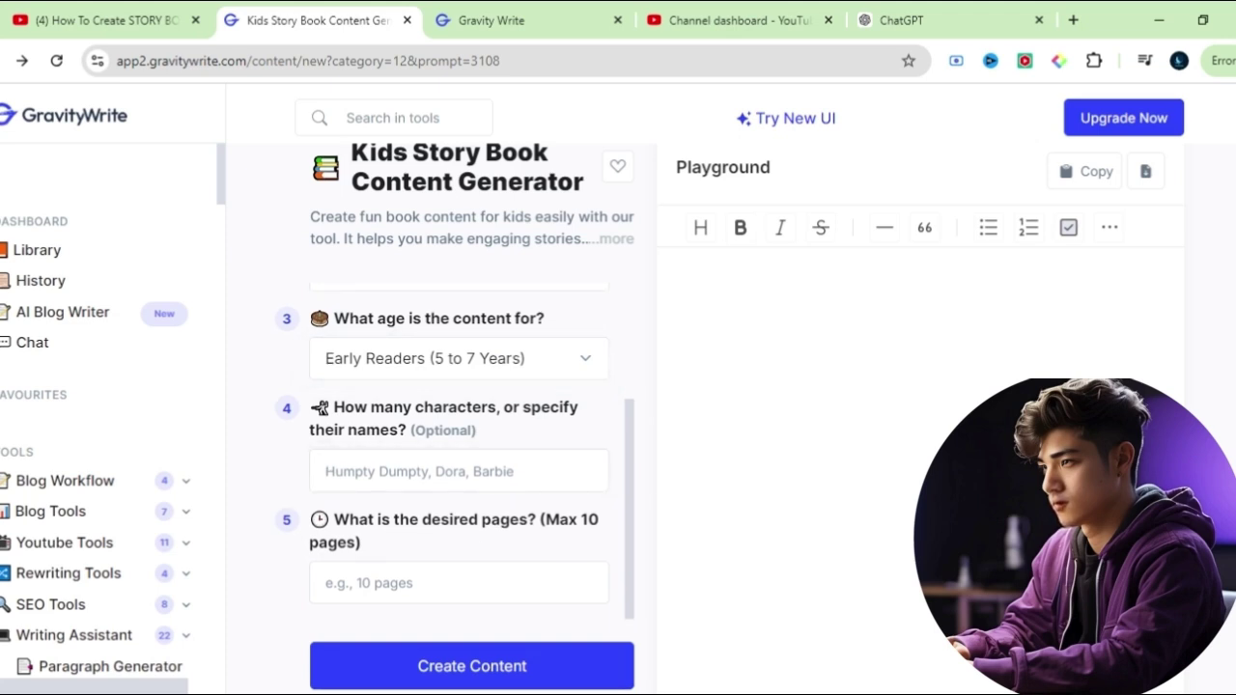
Step: Leave the optional characters field empty, set the desired length to 10 pages and generate the story content
{"action": "left_click_drag", "start_coordinate": [415, 430], "coordinate": [469, 430]}
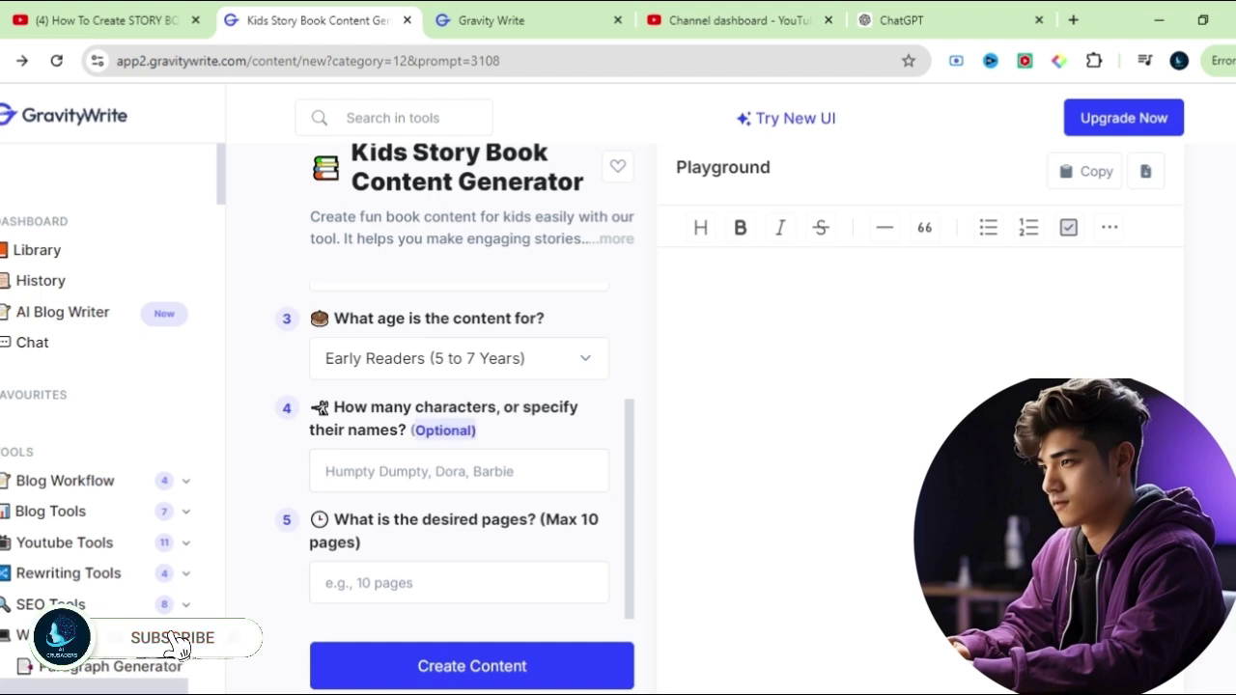
{"action": "left_click", "coordinate": [508, 433]}
{"action": "left_click", "coordinate": [326, 582]}
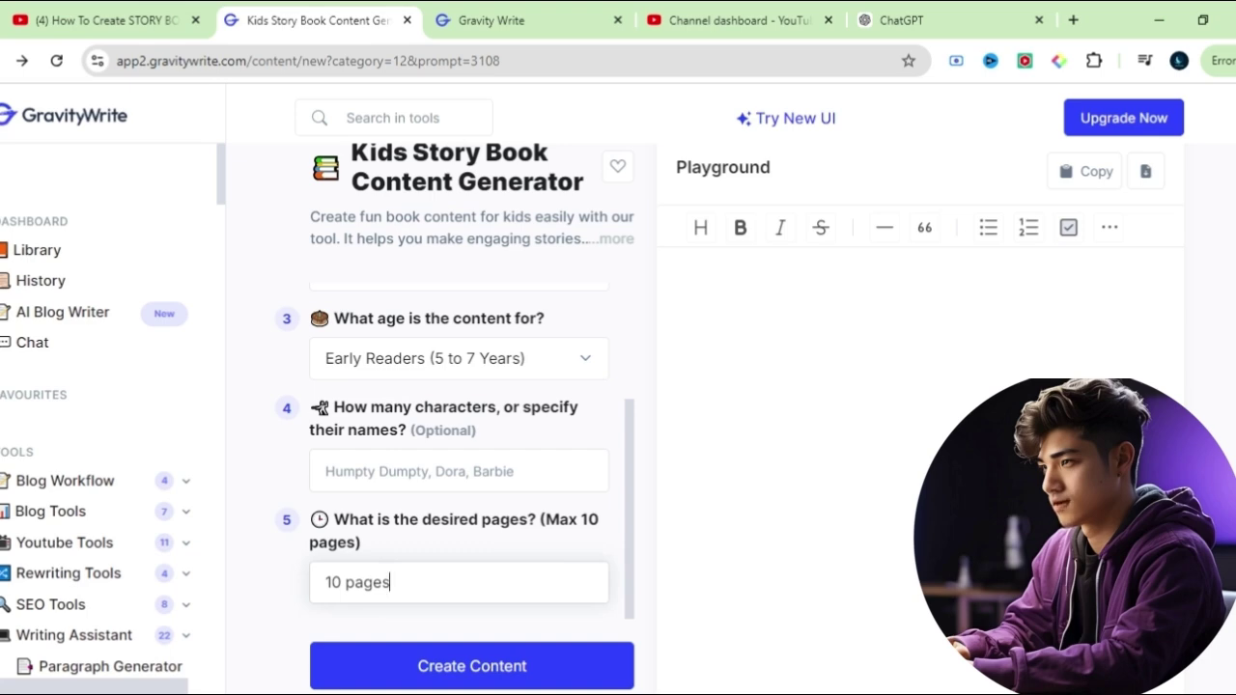
{"action": "left_click", "coordinate": [485, 678]}
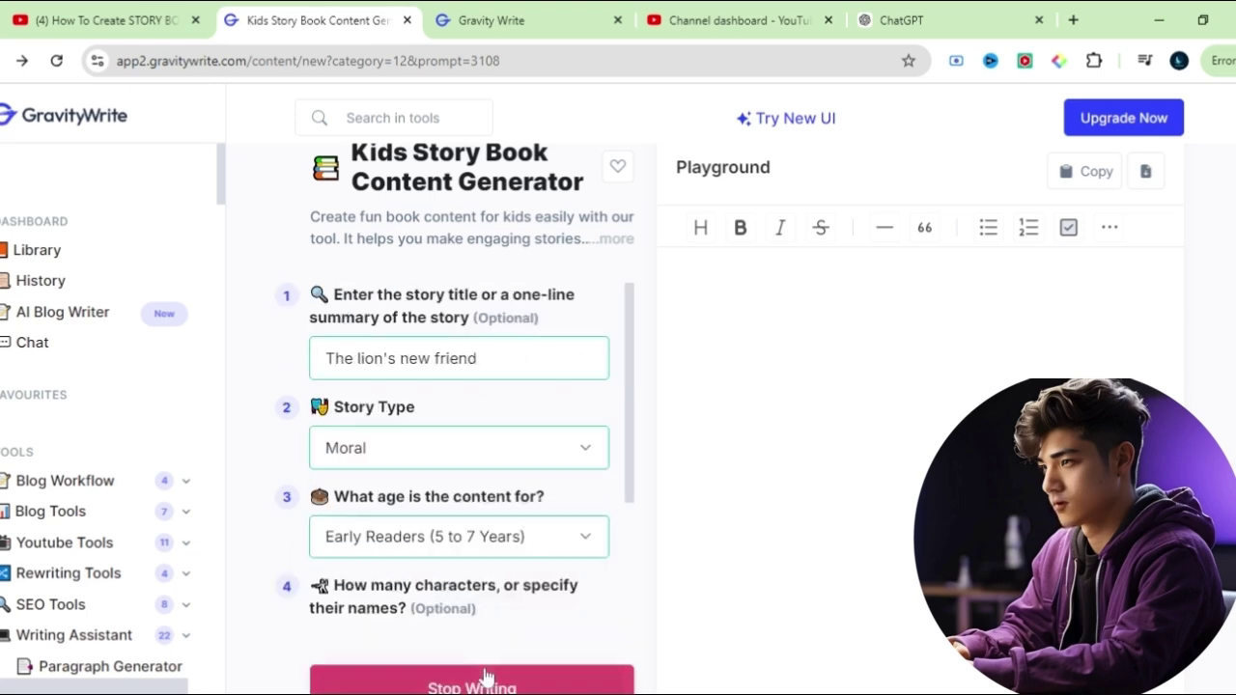
Step: Review the generated story content back up to its front cover image prompt
{"action": "left_click_drag", "start_coordinate": [631, 474], "coordinate": [643, 573]}
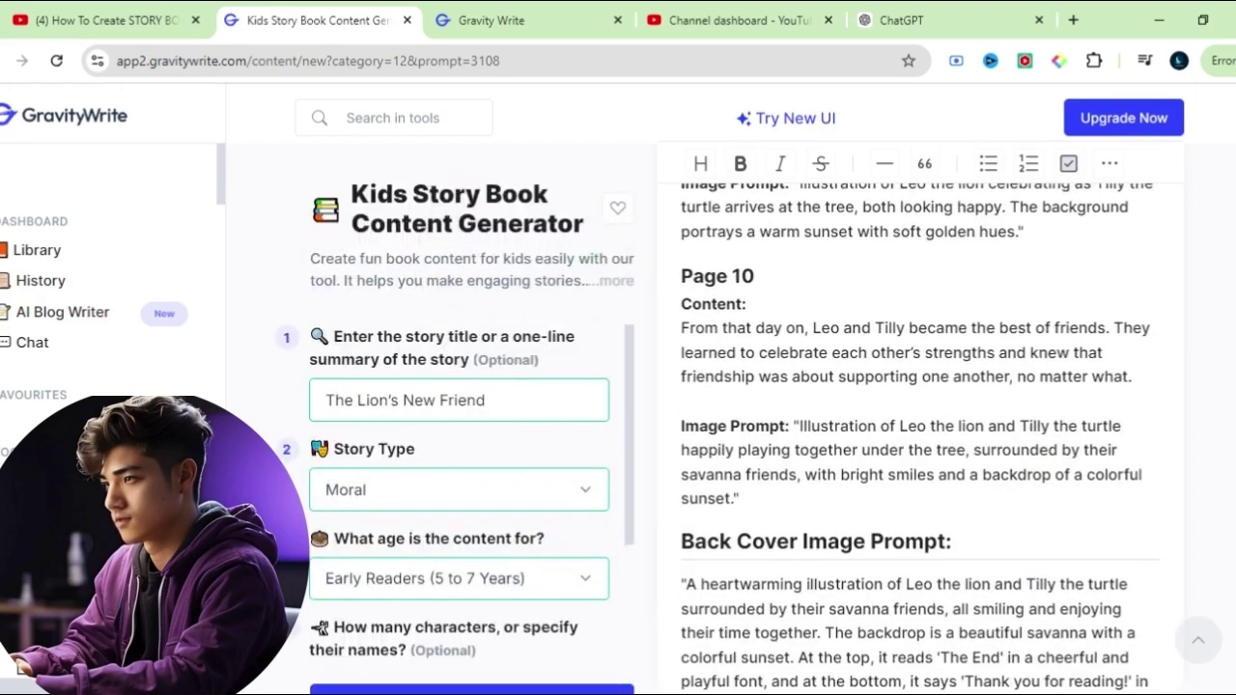
{"action": "scroll", "coordinate": [920, 418], "scroll_direction": "up", "scroll_amount": 15}
{"action": "scroll", "coordinate": [919, 418], "scroll_direction": "up", "scroll_amount": 1}
{"action": "left_click_drag", "start_coordinate": [681, 258], "coordinate": [956, 258]}
{"action": "left_click", "coordinate": [956, 258]}
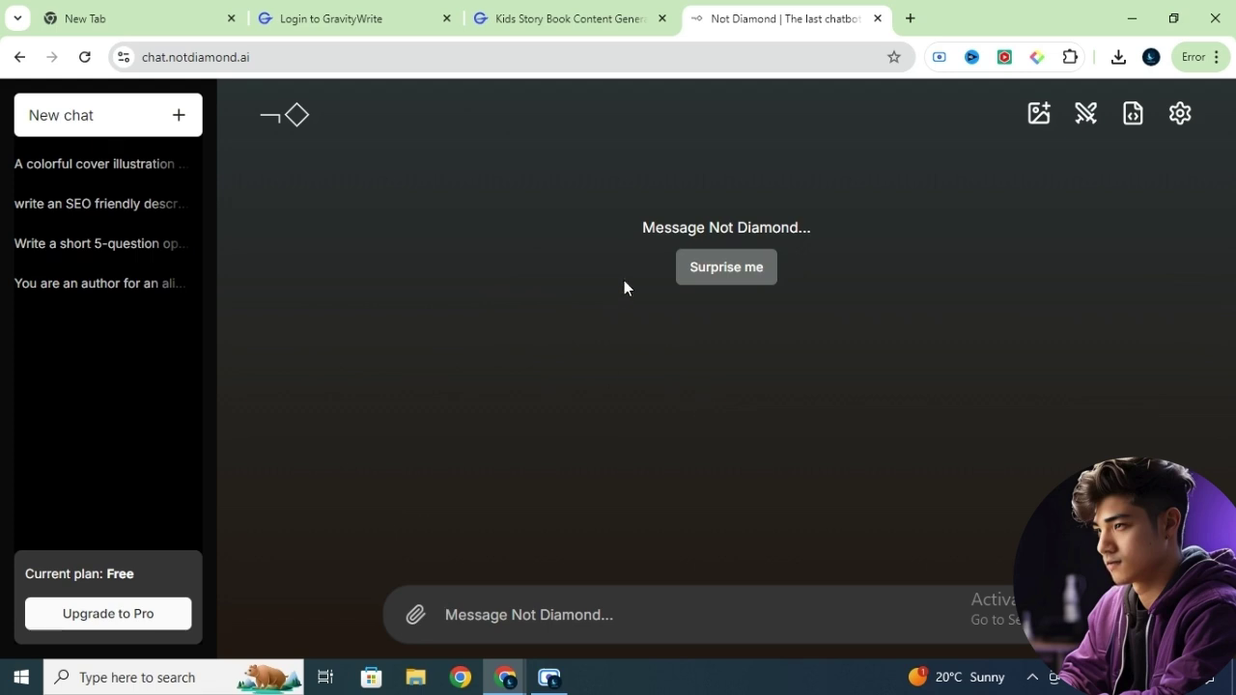
Step: In Not Diamond's settings, turn on Arena Mode and Image Generation Mode
{"action": "left_click_drag", "start_coordinate": [713, 232], "coordinate": [866, 303]}
{"action": "left_click", "coordinate": [866, 303]}
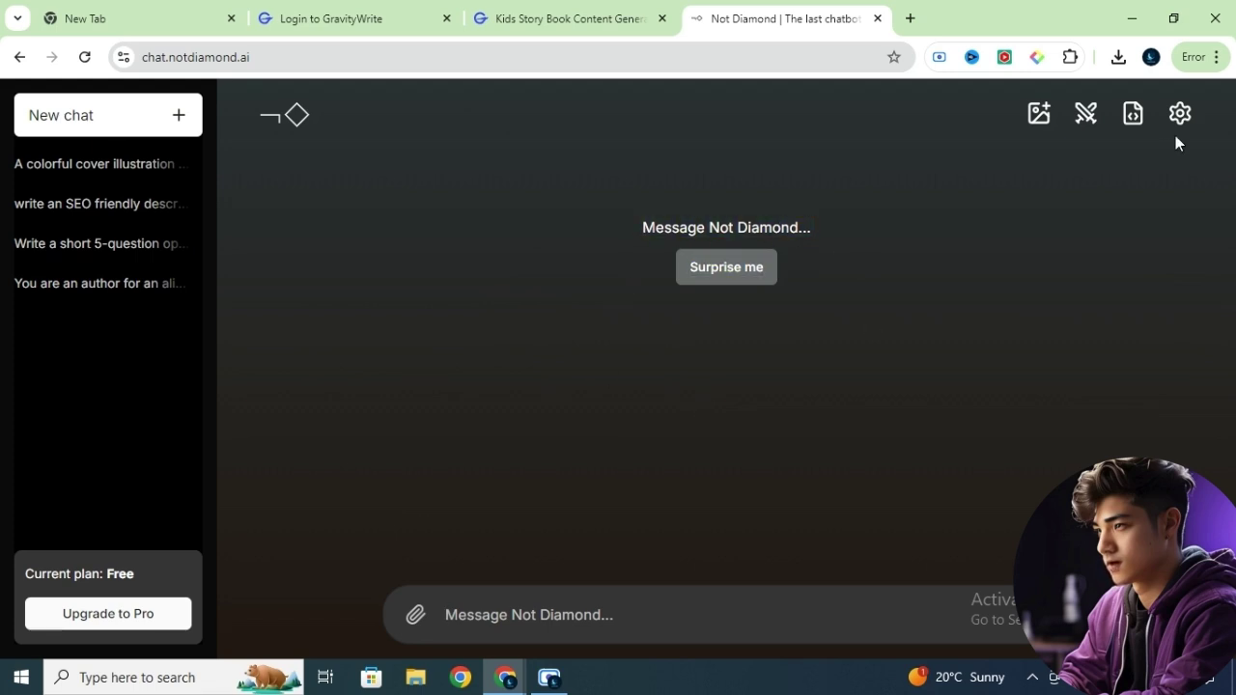
{"action": "left_click", "coordinate": [1040, 123]}
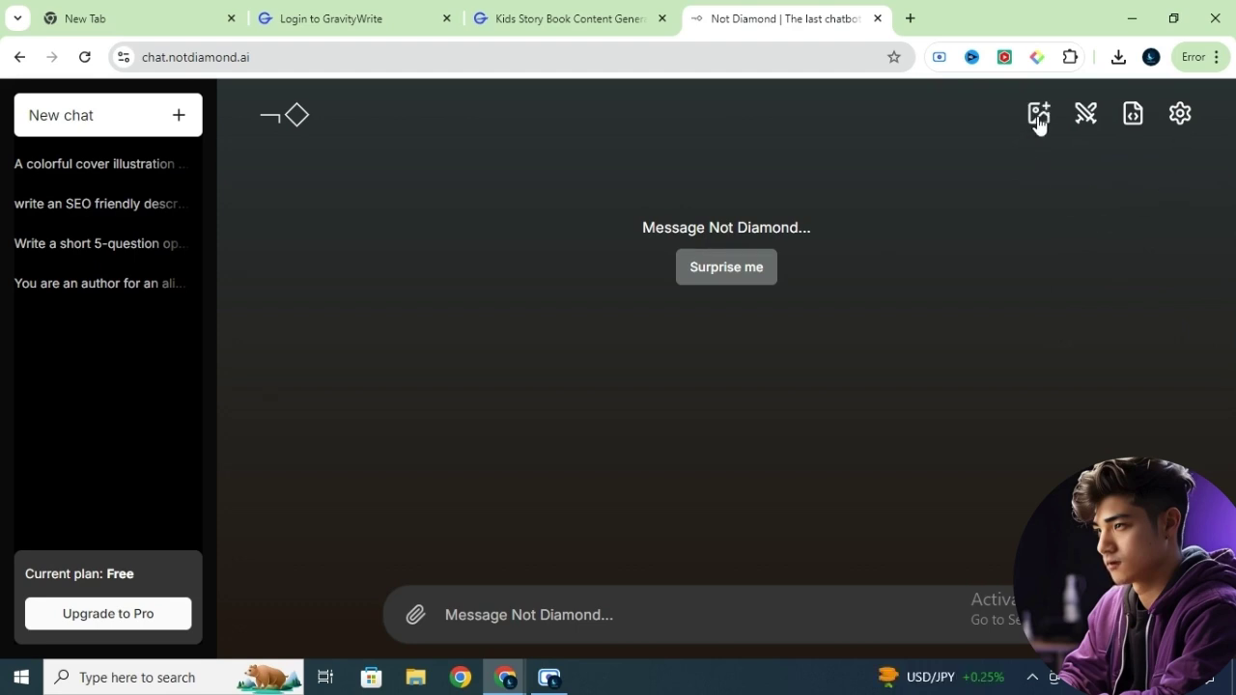
{"action": "left_click", "coordinate": [1180, 114]}
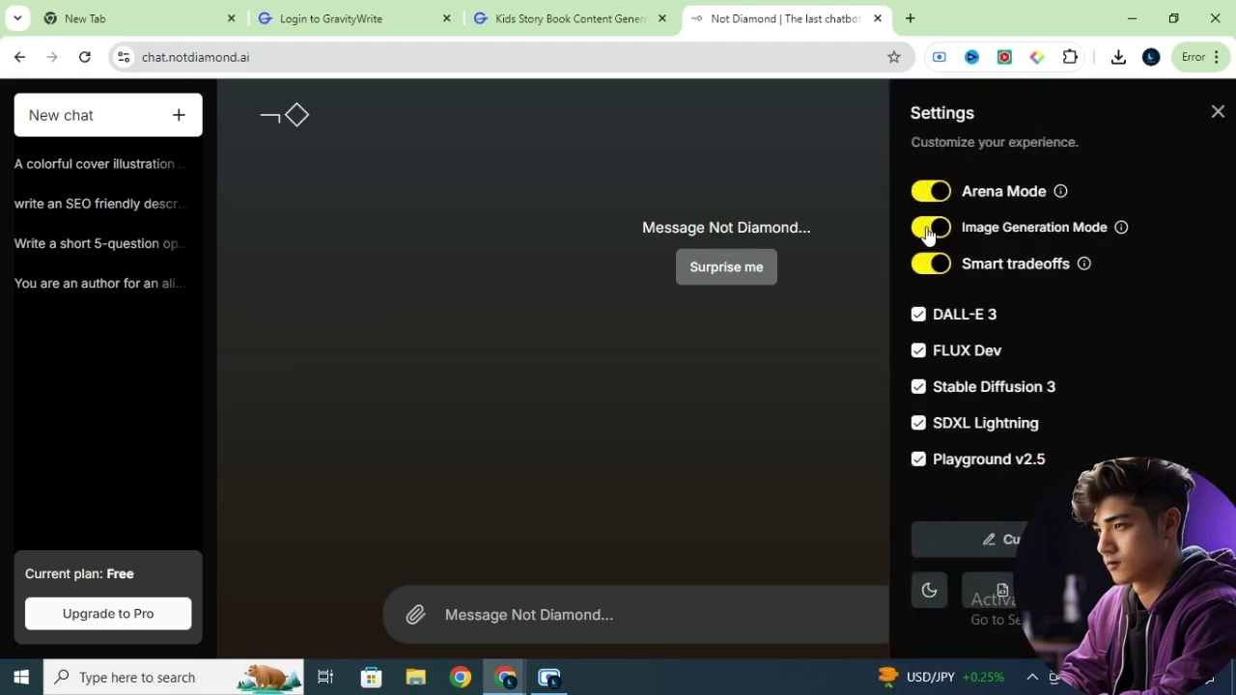
{"action": "left_click", "coordinate": [926, 191]}
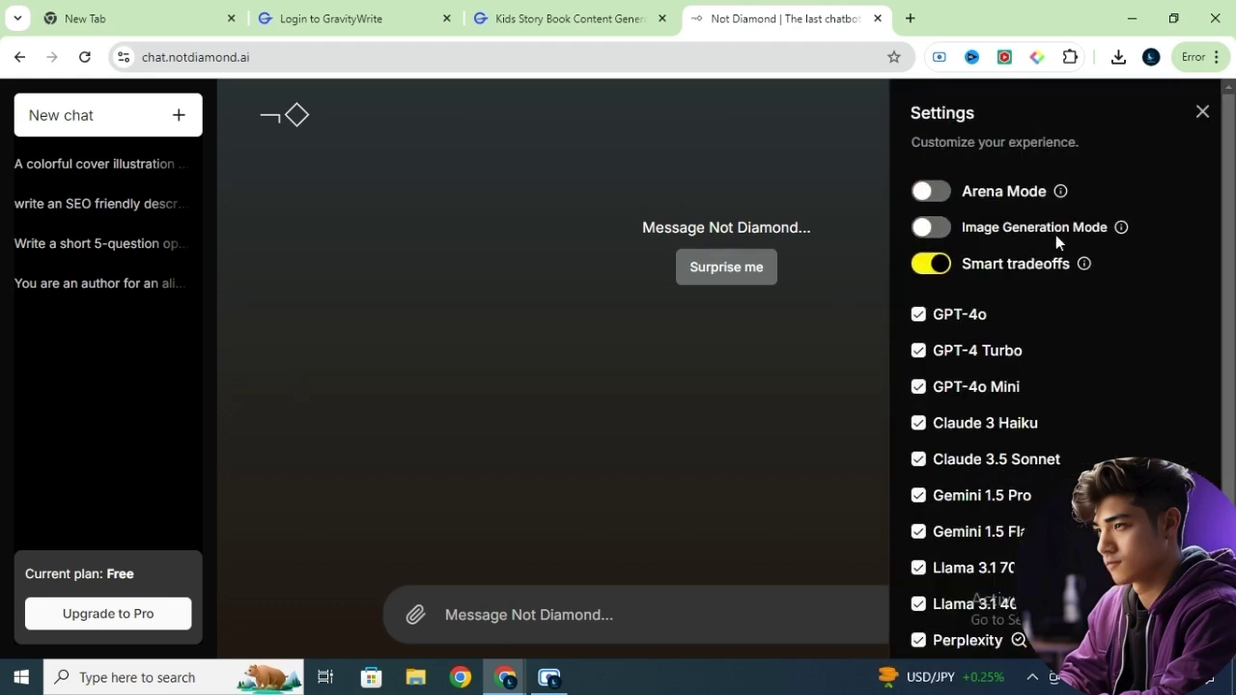
{"action": "left_click", "coordinate": [943, 235]}
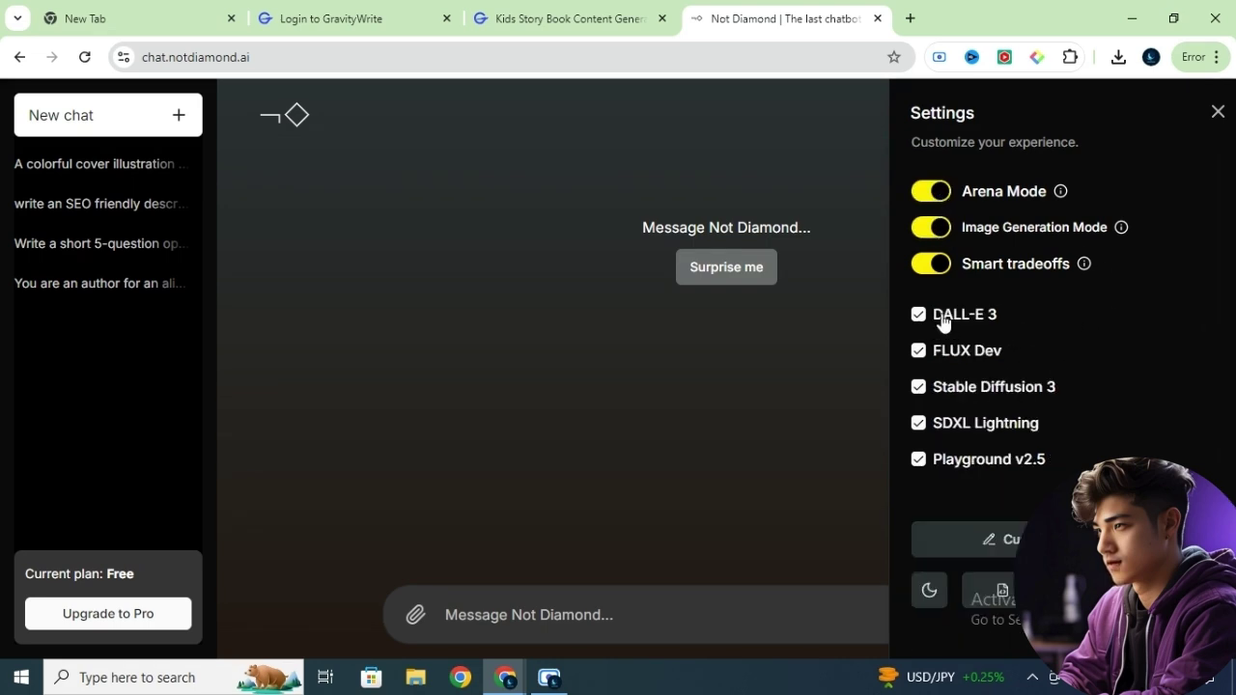
Step: Review the enabled image models, from DALL-E 3 and FLUX Dev to Playground v2.5, and close the settings
{"action": "left_click_drag", "start_coordinate": [1001, 314], "coordinate": [933, 325]}
{"action": "left_click_drag", "start_coordinate": [1004, 351], "coordinate": [955, 357]}
{"action": "left_click_drag", "start_coordinate": [1078, 377], "coordinate": [935, 398]}
{"action": "left_click_drag", "start_coordinate": [1037, 424], "coordinate": [932, 430]}
{"action": "left_click_drag", "start_coordinate": [1047, 461], "coordinate": [942, 475]}
{"action": "left_click", "coordinate": [897, 493]}
{"action": "left_click", "coordinate": [1217, 113]}
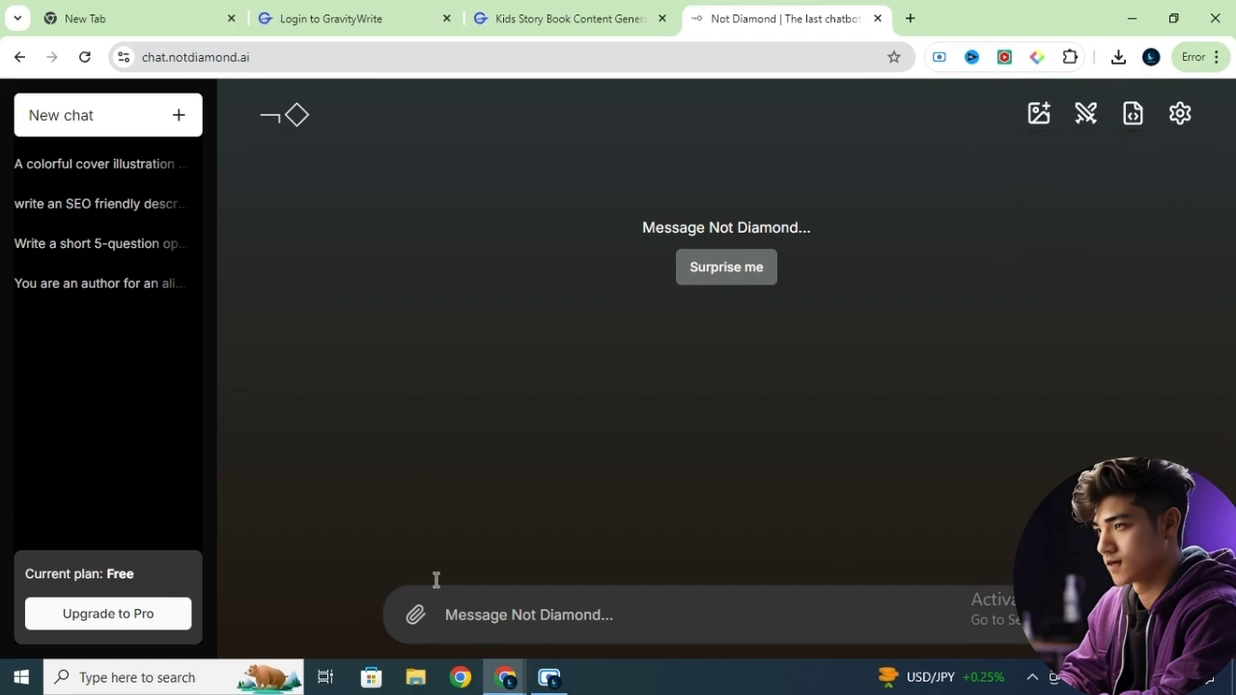
Step: Generate cover images in Not Diamond from GravityWrite's front cover prompt, crediting AI Crusaders as the author, and download the FLUX Dev version
{"action": "left_click", "coordinate": [537, 20]}
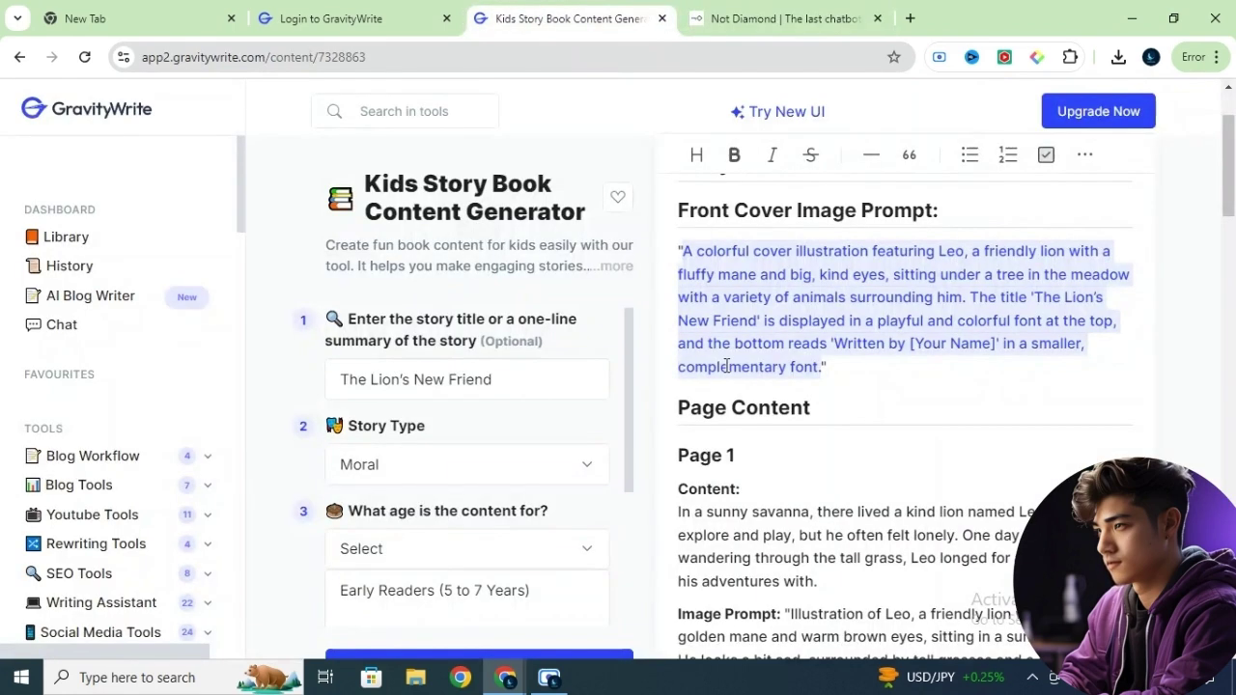
{"action": "left_click_drag", "start_coordinate": [681, 250], "coordinate": [820, 369]}
{"action": "left_click", "coordinate": [782, 19]}
{"action": "left_click", "coordinate": [524, 593]}
{"action": "type", "text": "A colorful cover illustration featuring Leo, a friendly lion with a fluffy mane and big, kind eyes, sitting under a tree in the meadow with a variety of animals surrounding him. The title 'The Lion’s New Friend' is displayed in a playful and colorful font at the top, and the bottom reads 'Written by [Your Name]' in a smaller, complementary font.\""}
{"action": "type", "text": "AI Crusaders"}
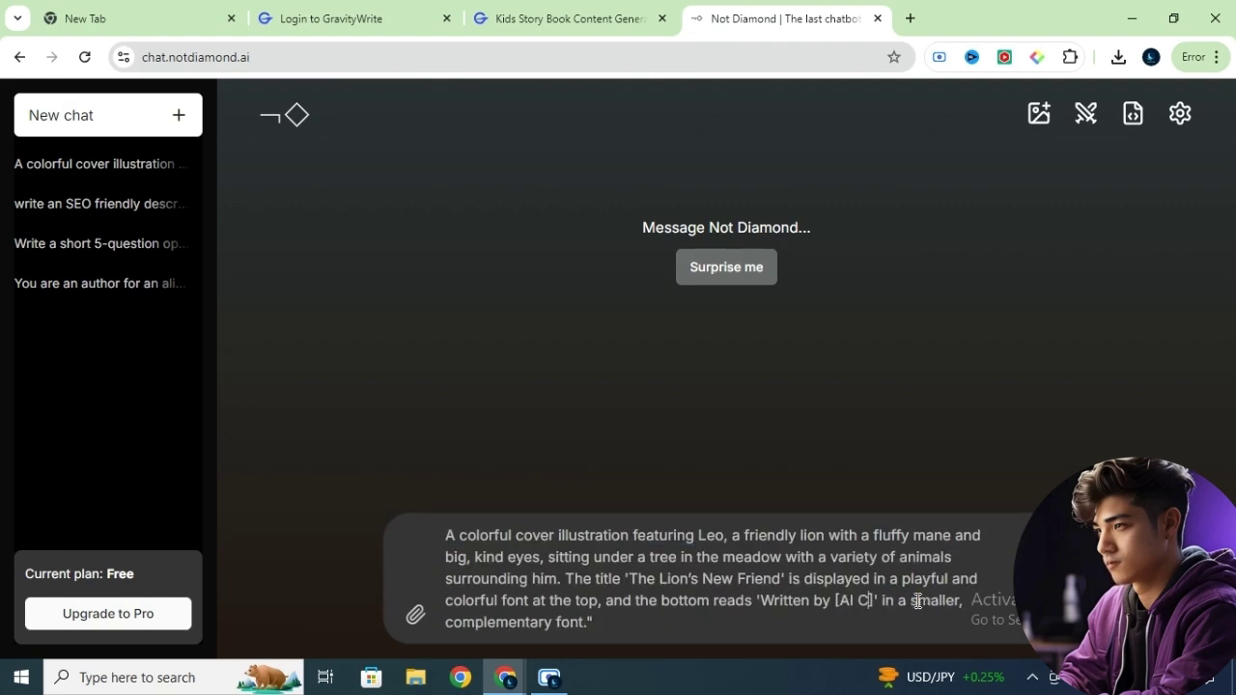
{"action": "key", "text": "Return"}
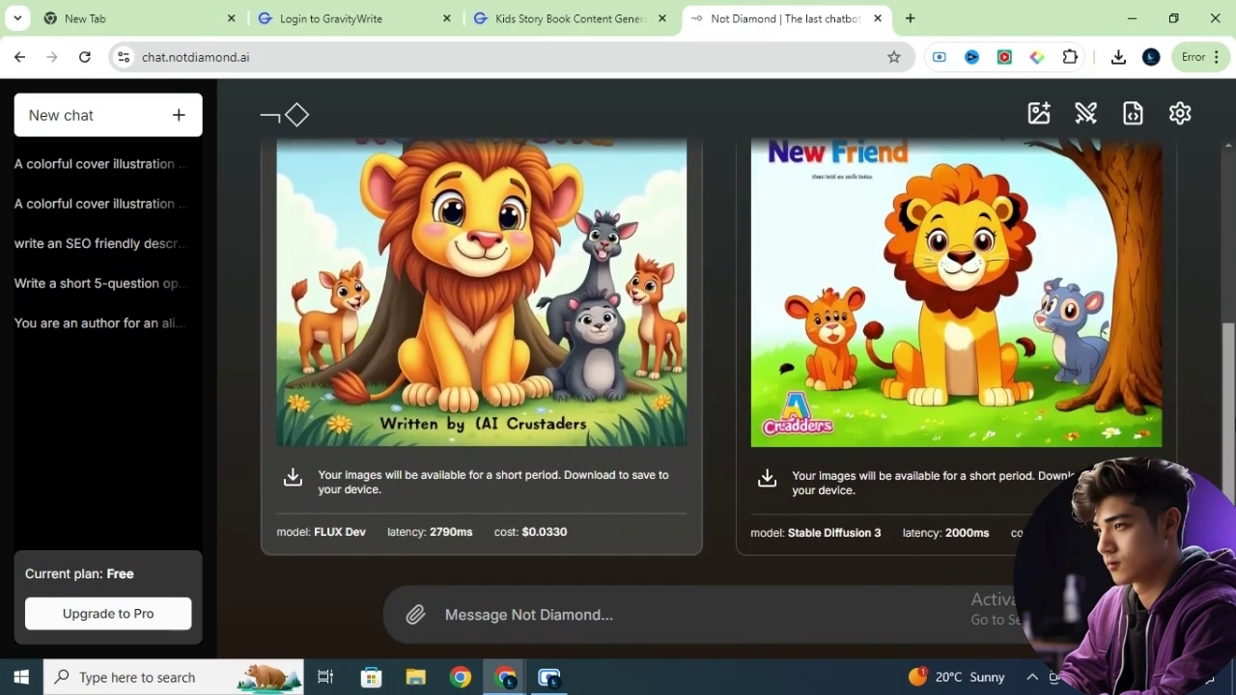
{"action": "left_click", "coordinate": [295, 488]}
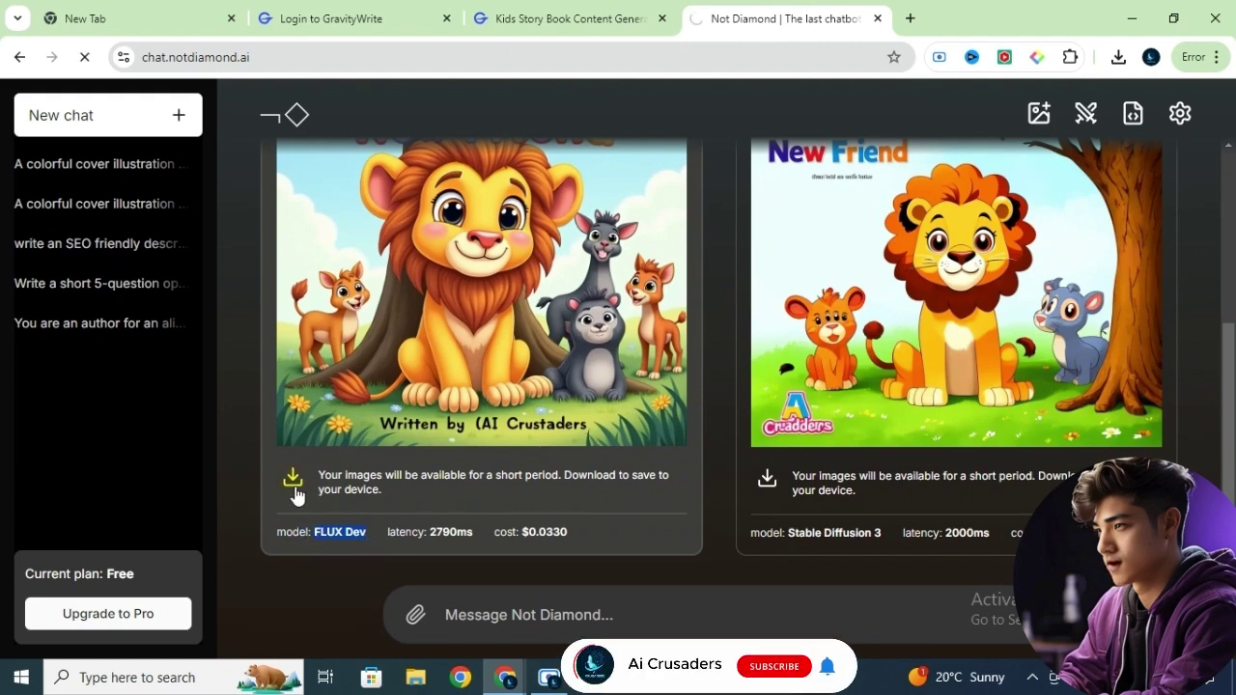
Step: Copy the Page 1 image prompt from GravityWrite into Not Diamond and generate the illustration of sad Leo in the savanna
{"action": "left_click", "coordinate": [509, 7]}
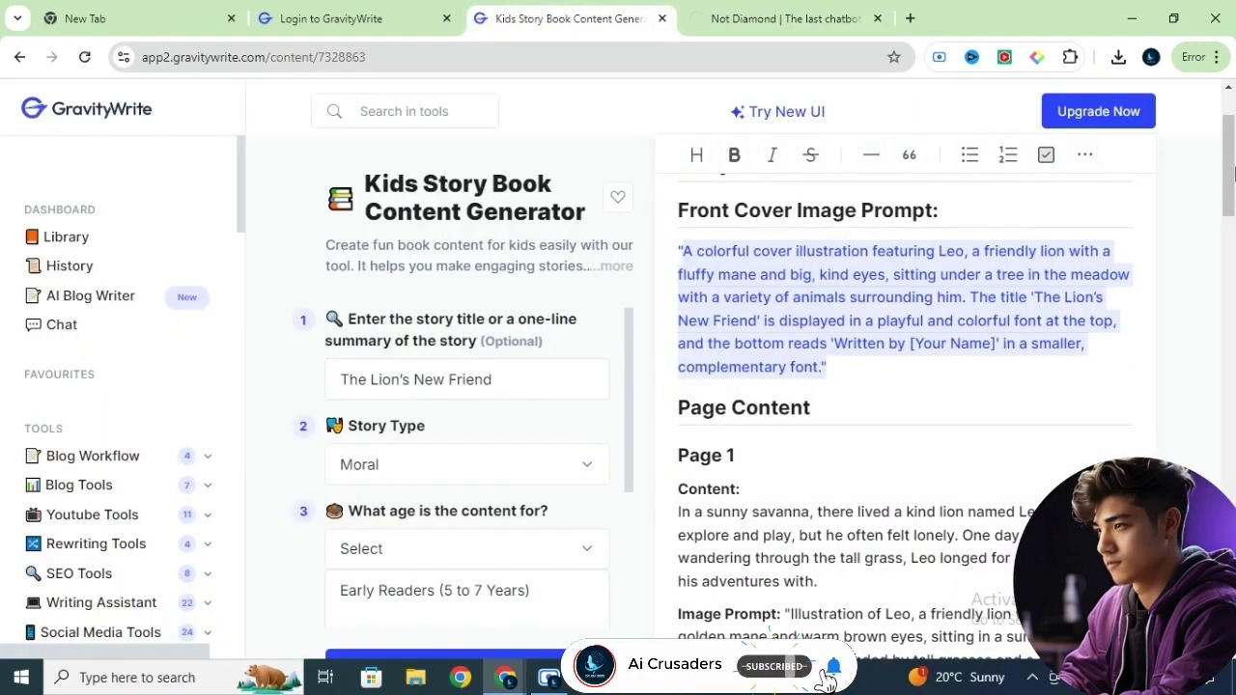
{"action": "left_click_drag", "start_coordinate": [1231, 171], "coordinate": [1233, 217]}
{"action": "scroll", "coordinate": [1233, 222], "scroll_direction": "down", "scroll_amount": 1}
{"action": "left_click_drag", "start_coordinate": [789, 302], "coordinate": [712, 373]}
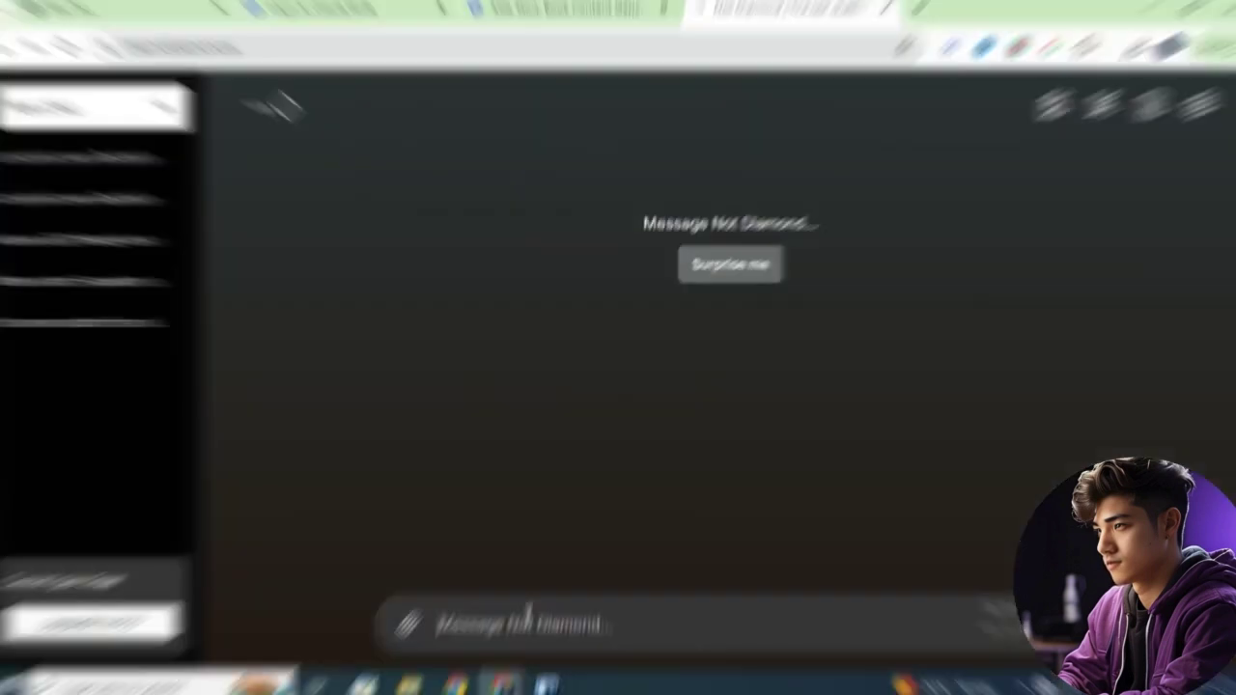
{"action": "type", "text": "Illustration of Leo, a friendly lion with a fluffy golden mane and warm brown eyes, sitting in a sunny savanna. He looks a bit sad, surrounded by tall grasses and a clear blue sky."}
{"action": "key", "text": "Return"}
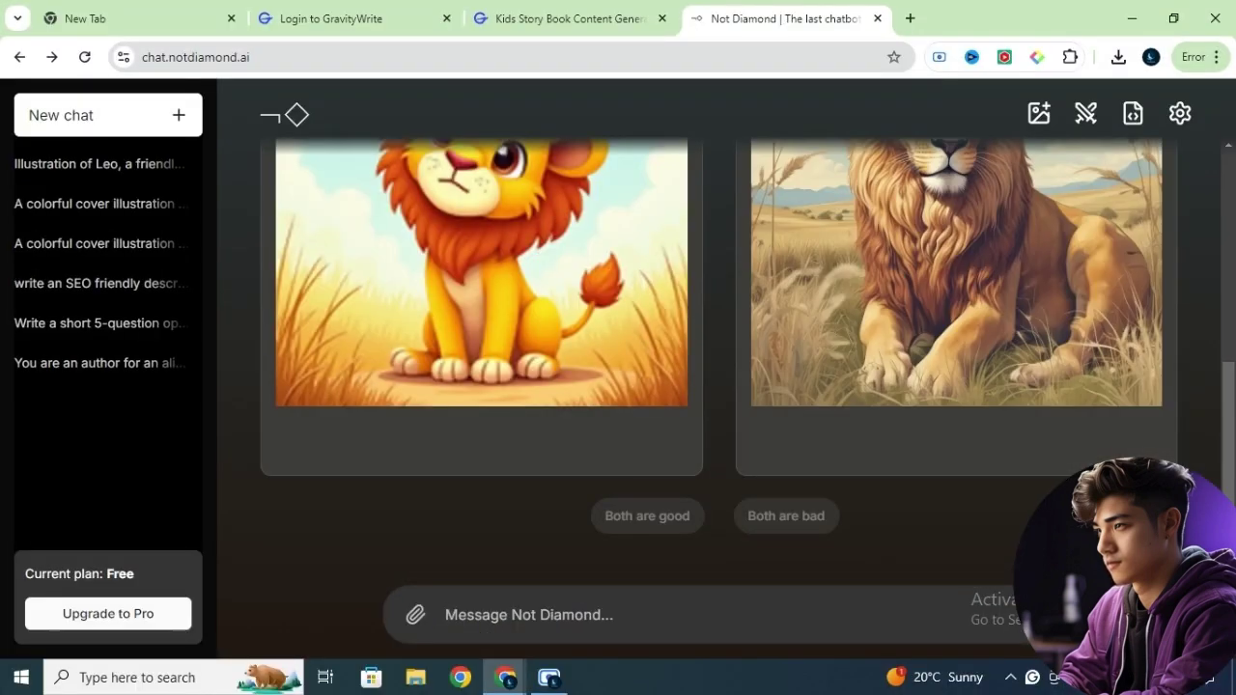
Step: Choose the cartoon lion as the preferred Page 1 illustration and check the result
{"action": "left_click", "coordinate": [586, 326]}
{"action": "scroll", "coordinate": [585, 325], "scroll_direction": "up", "scroll_amount": 1}
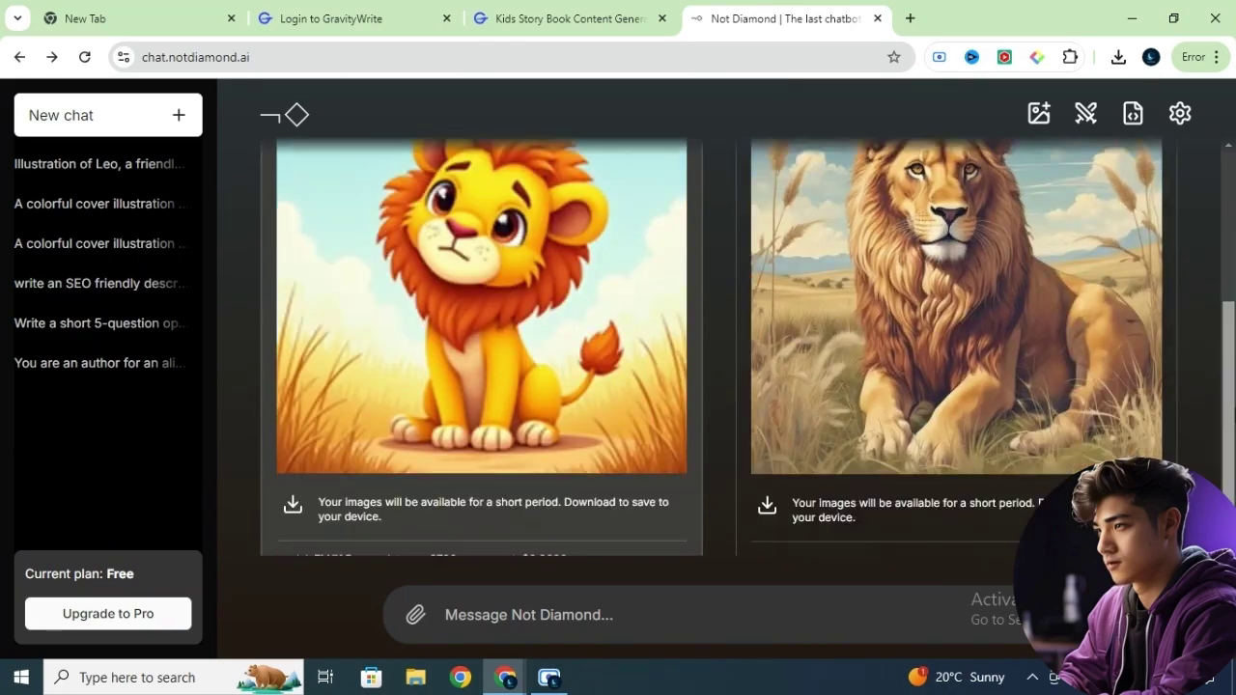
{"action": "scroll", "coordinate": [450, 507], "scroll_direction": "down", "scroll_amount": 1}
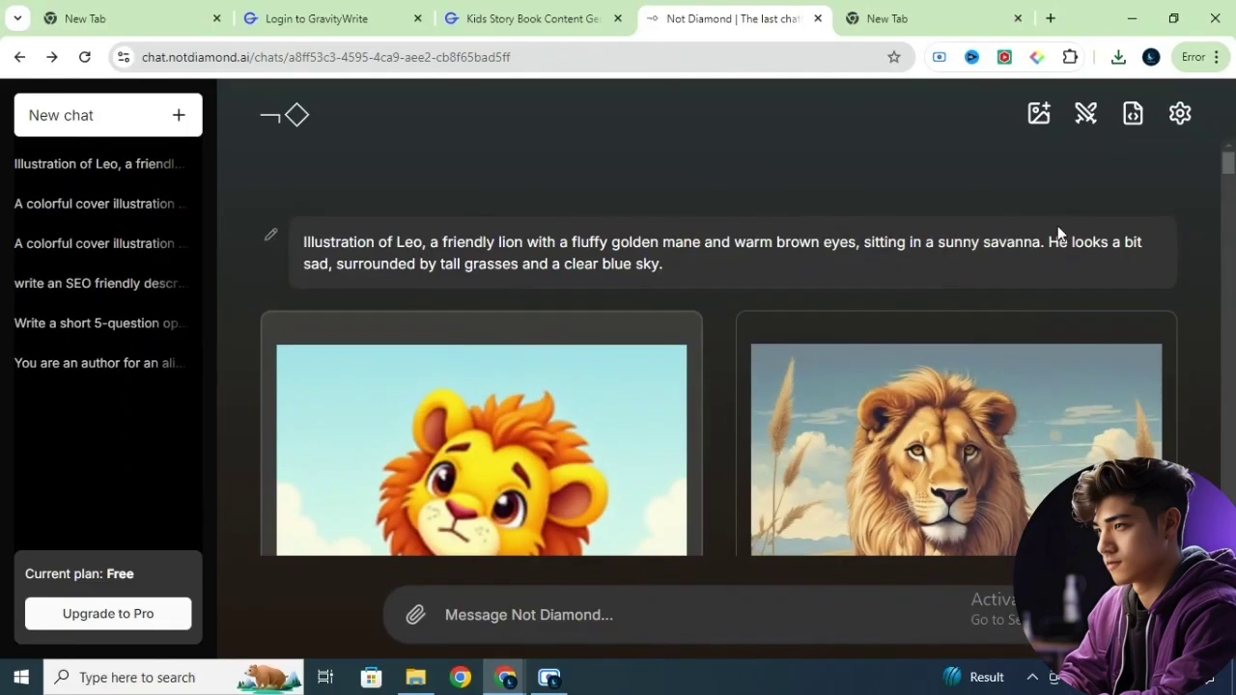
{"action": "mouse_move", "coordinate": [1229, 166]}
{"action": "left_mouse_down"}
{"action": "mouse_move", "coordinate": [1229, 550]}
{"action": "mouse_move", "coordinate": [1228, 163]}
{"action": "left_mouse_up"}
Step: In Canva, search the design types for "story book" and create a blank 8 × 8 in Story Book design
{"action": "left_click", "coordinate": [877, 19]}
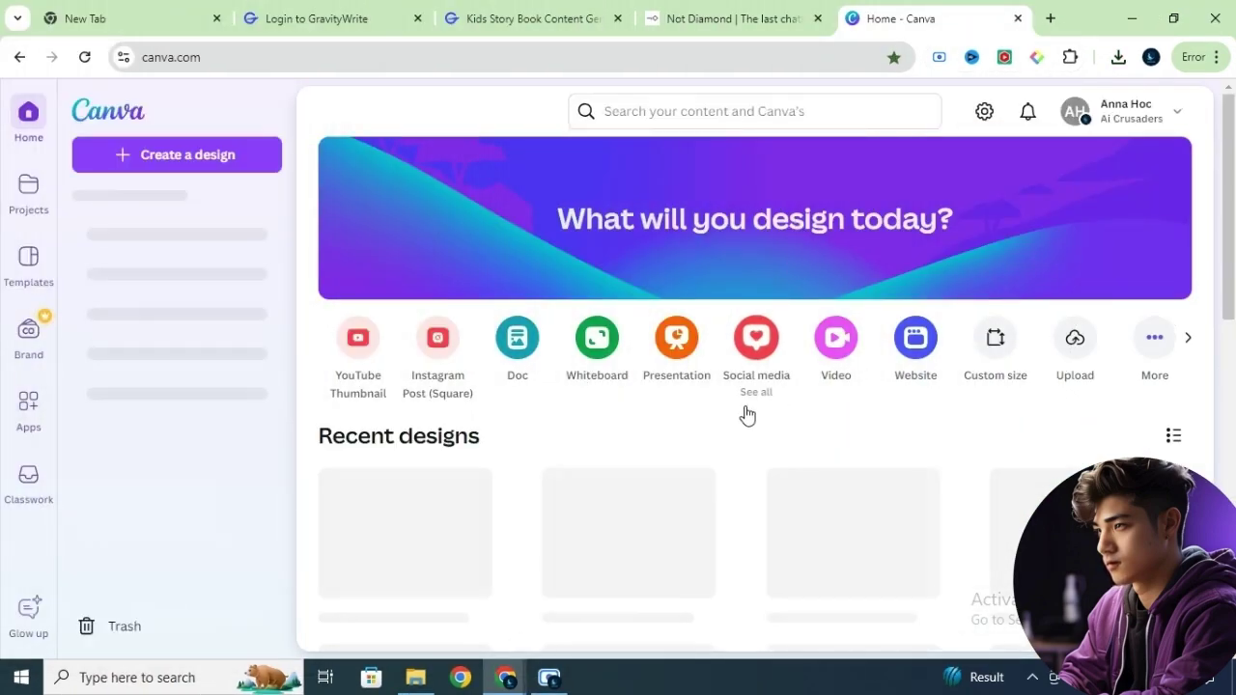
{"action": "left_click", "coordinate": [145, 154]}
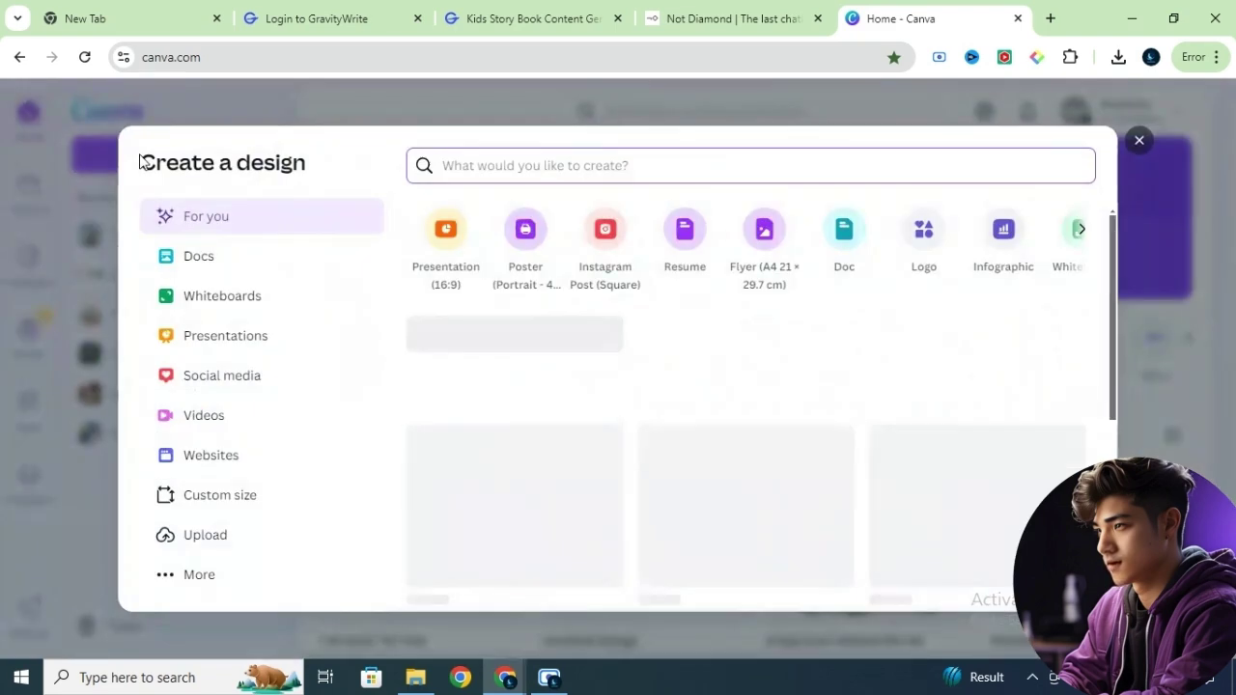
{"action": "type", "text": "story book"}
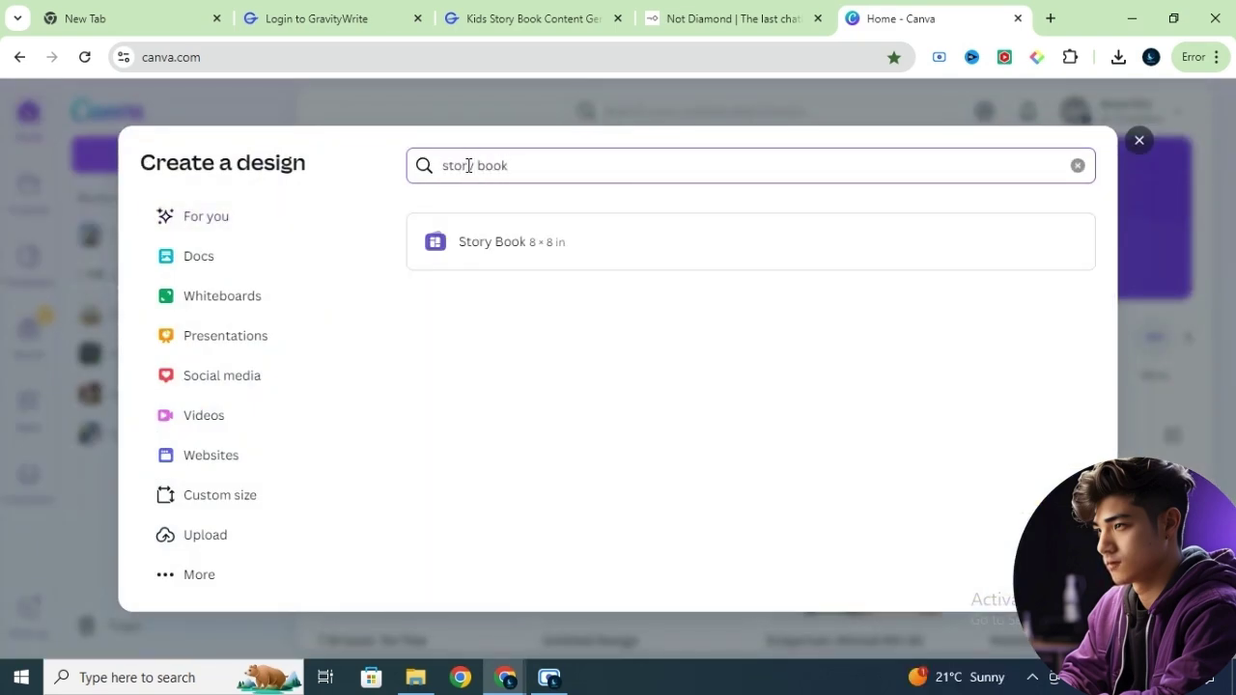
{"action": "left_click", "coordinate": [499, 245]}
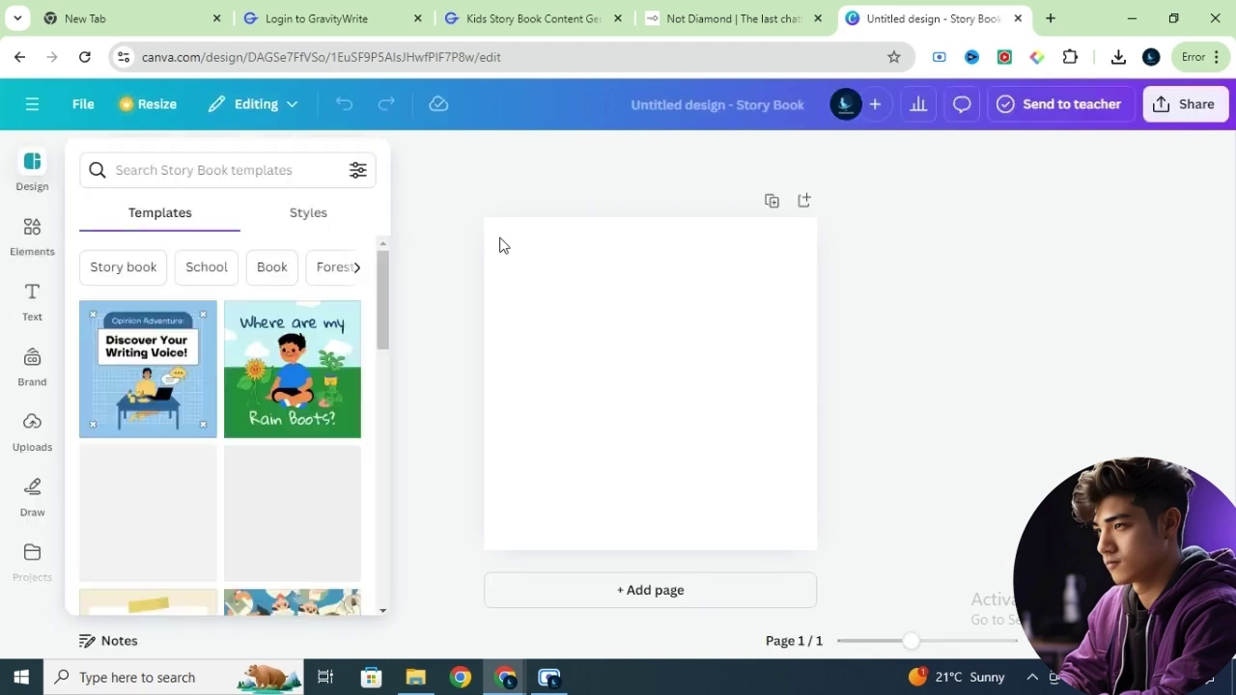
Step: Upload all the lion story illustrations from the computer to the design's image uploads
{"action": "left_click_drag", "start_coordinate": [377, 308], "coordinate": [381, 489]}
{"action": "mouse_move", "coordinate": [382, 275]}
{"action": "left_mouse_down"}
{"action": "mouse_move", "coordinate": [383, 593]}
{"action": "mouse_move", "coordinate": [415, 315]}
{"action": "mouse_move", "coordinate": [387, 287]}
{"action": "mouse_move", "coordinate": [387, 333]}
{"action": "mouse_move", "coordinate": [384, 256]}
{"action": "left_mouse_up"}
{"action": "left_click", "coordinate": [543, 367]}
{"action": "left_click", "coordinate": [32, 429]}
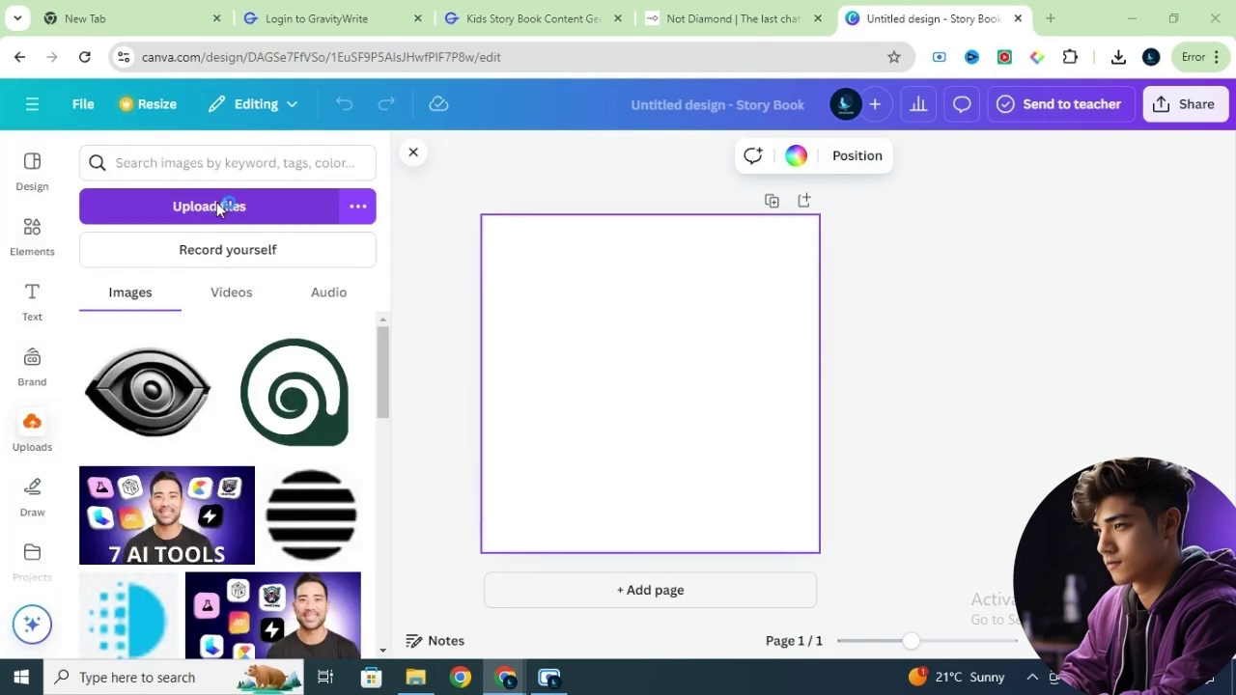
{"action": "left_click", "coordinate": [217, 202]}
{"action": "left_click", "coordinate": [77, 431]}
{"action": "left_click_drag", "start_coordinate": [266, 400], "coordinate": [243, 155]}
{"action": "key", "text": "Return"}
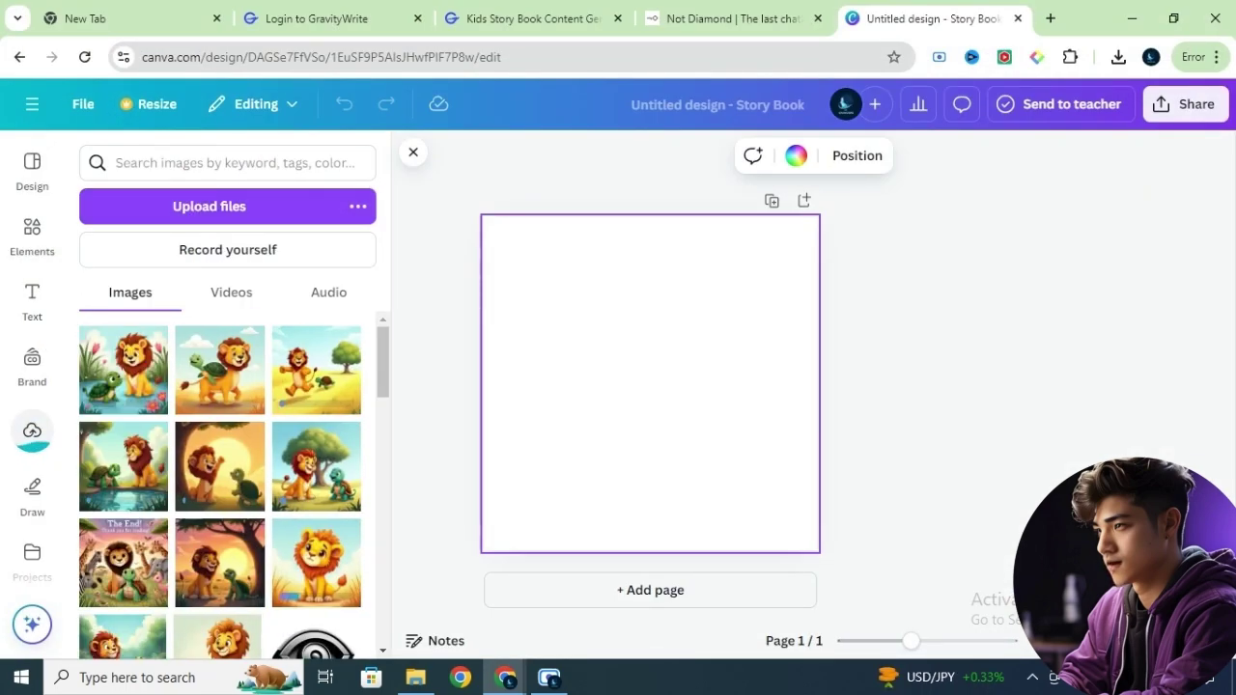
Step: Fill the blank page's background with yellow #FFDE59 and soften it to a muted sandy yellow with a custom solid color
{"action": "left_click", "coordinate": [798, 159]}
{"action": "scroll", "coordinate": [344, 441], "scroll_direction": "down", "scroll_amount": 2}
{"action": "left_click", "coordinate": [245, 453]}
{"action": "left_click", "coordinate": [244, 533]}
{"action": "left_click", "coordinate": [244, 452]}
{"action": "scroll", "coordinate": [268, 334], "scroll_direction": "up", "scroll_amount": 2}
{"action": "left_click", "coordinate": [99, 300]}
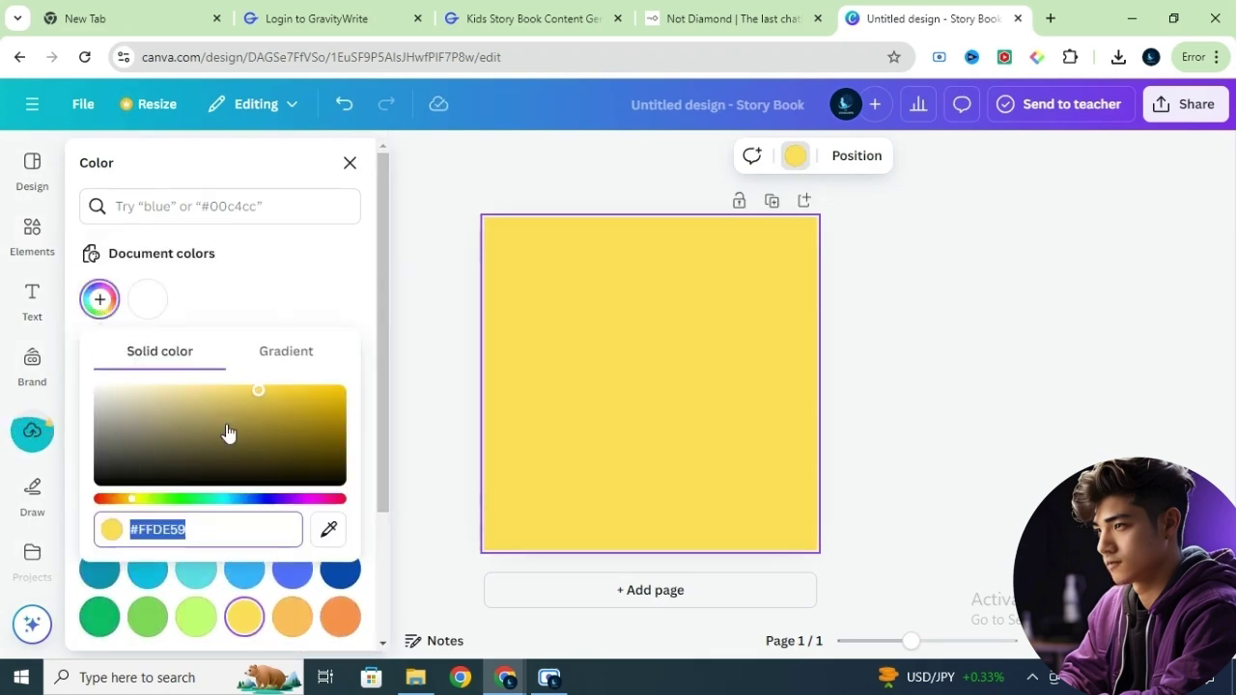
{"action": "left_click", "coordinate": [709, 481]}
Step: Add ten more pages with the same background, making an 11-page story book
{"action": "left_click", "coordinate": [636, 593]}
{"action": "left_click", "coordinate": [637, 597]}
{"action": "left_click", "coordinate": [637, 598]}
{"action": "left_click", "coordinate": [638, 594]}
{"action": "left_click", "coordinate": [637, 594]}
{"action": "left_click", "coordinate": [637, 594]}
{"action": "left_click", "coordinate": [637, 594]}
{"action": "left_click", "coordinate": [637, 593]}
{"action": "left_click", "coordinate": [637, 594]}
{"action": "left_click", "coordinate": [637, 594]}
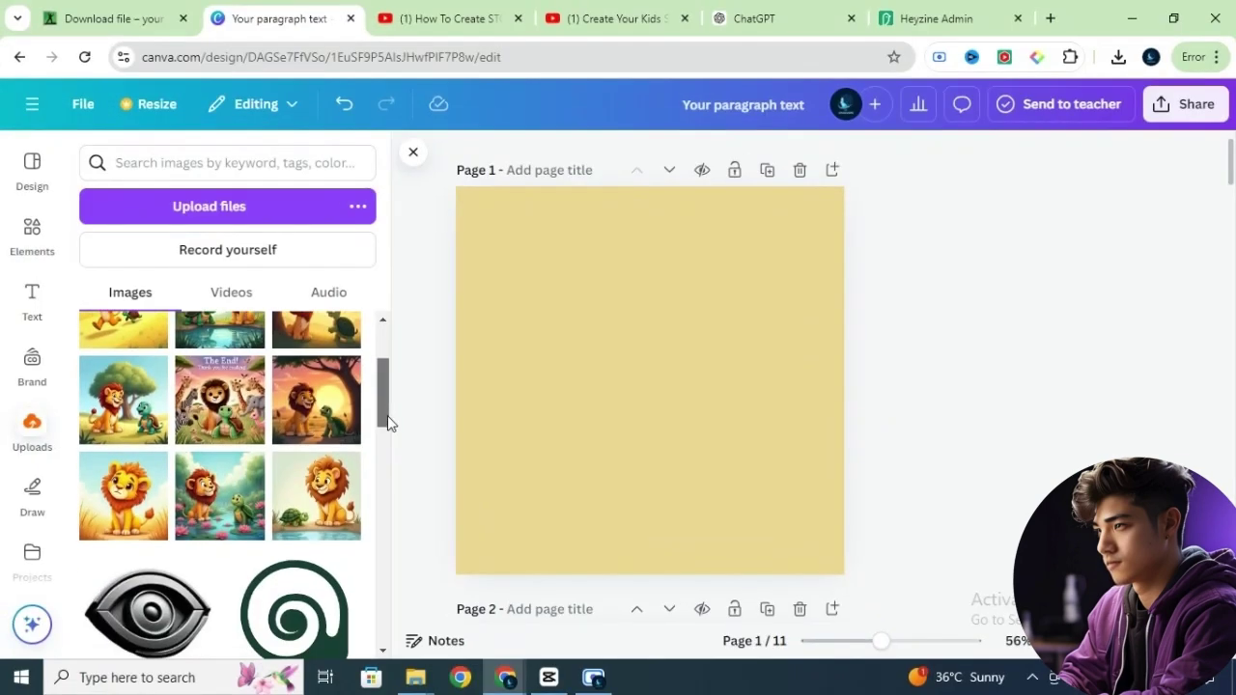
Step: Place The Lion's New Friend cover illustration on the first page as its full-page background
{"action": "left_click_drag", "start_coordinate": [386, 422], "coordinate": [378, 340]}
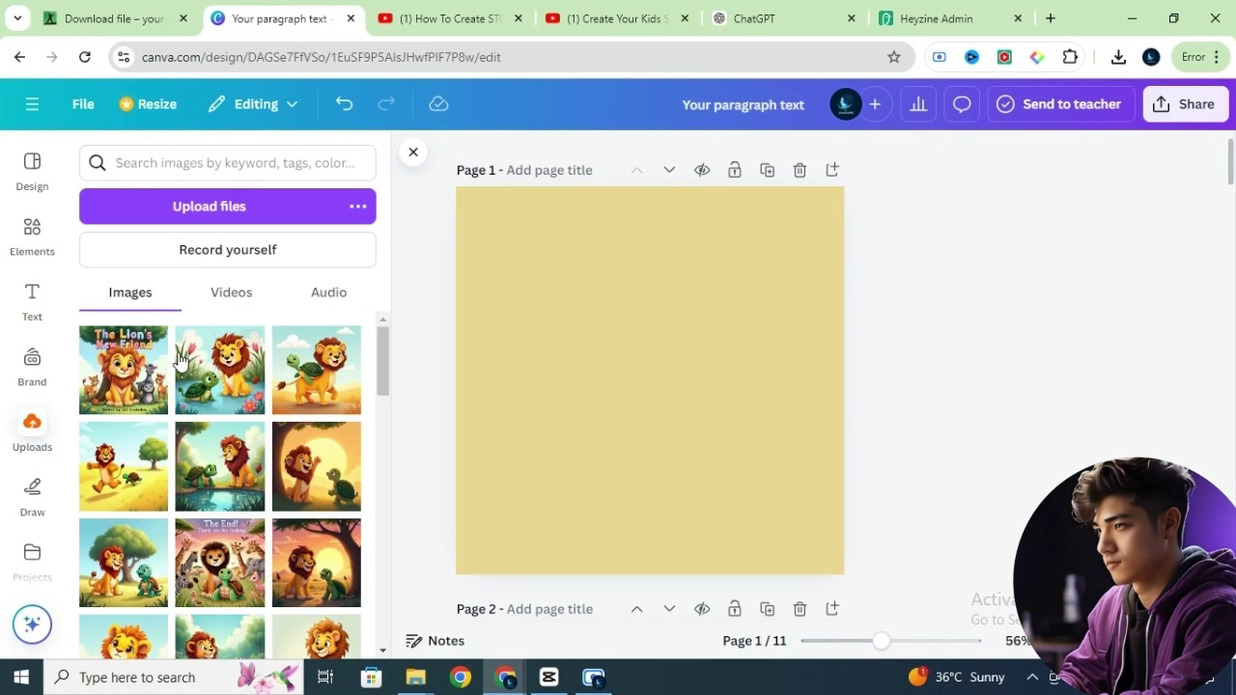
{"action": "left_click_drag", "start_coordinate": [135, 381], "coordinate": [486, 231]}
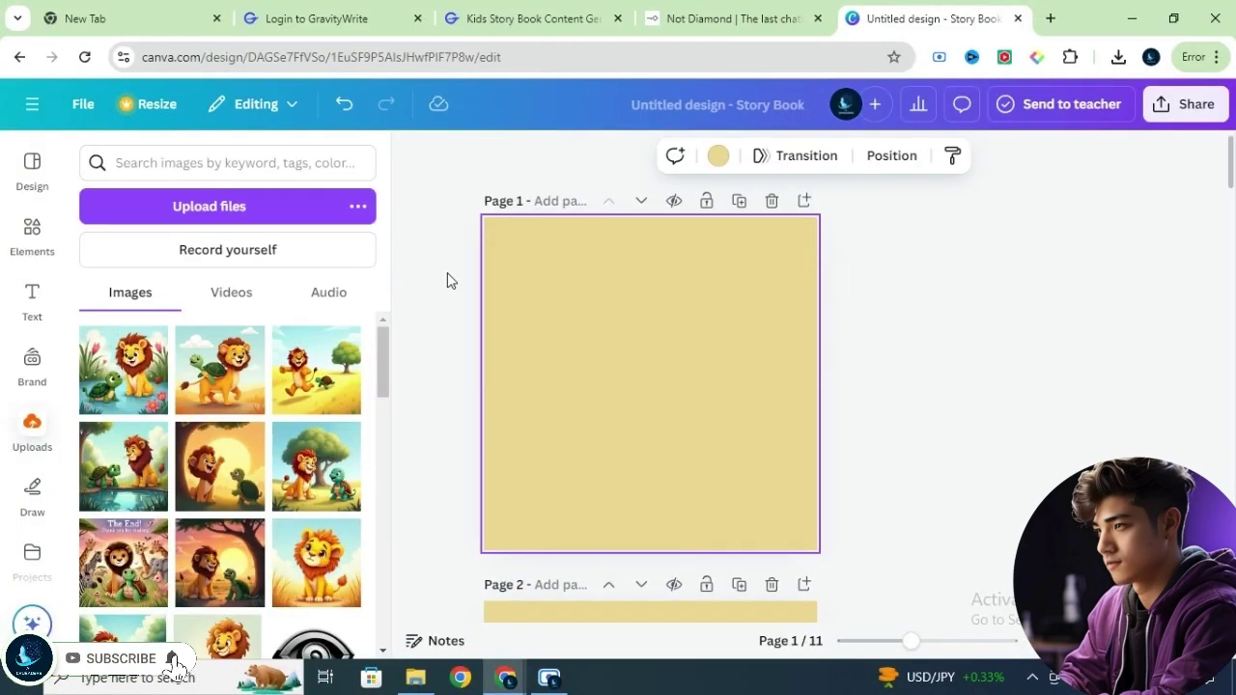
Step: Search the elements for frames, narrow the search to "Line frame" and look through the frame shapes
{"action": "left_click", "coordinate": [32, 232]}
{"action": "type", "text": "fram"}
{"action": "key", "text": "Return"}
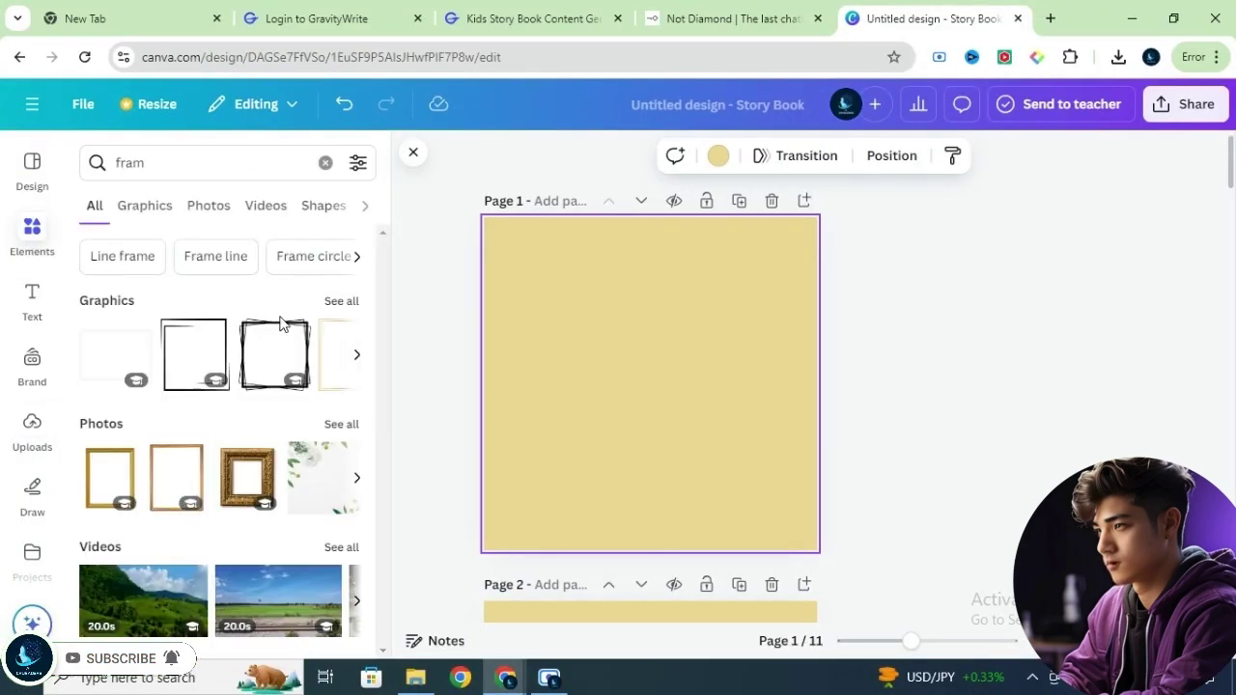
{"action": "left_click", "coordinate": [133, 255]}
{"action": "left_click", "coordinate": [338, 532]}
{"action": "scroll", "coordinate": [391, 555], "scroll_direction": "down", "scroll_amount": 5}
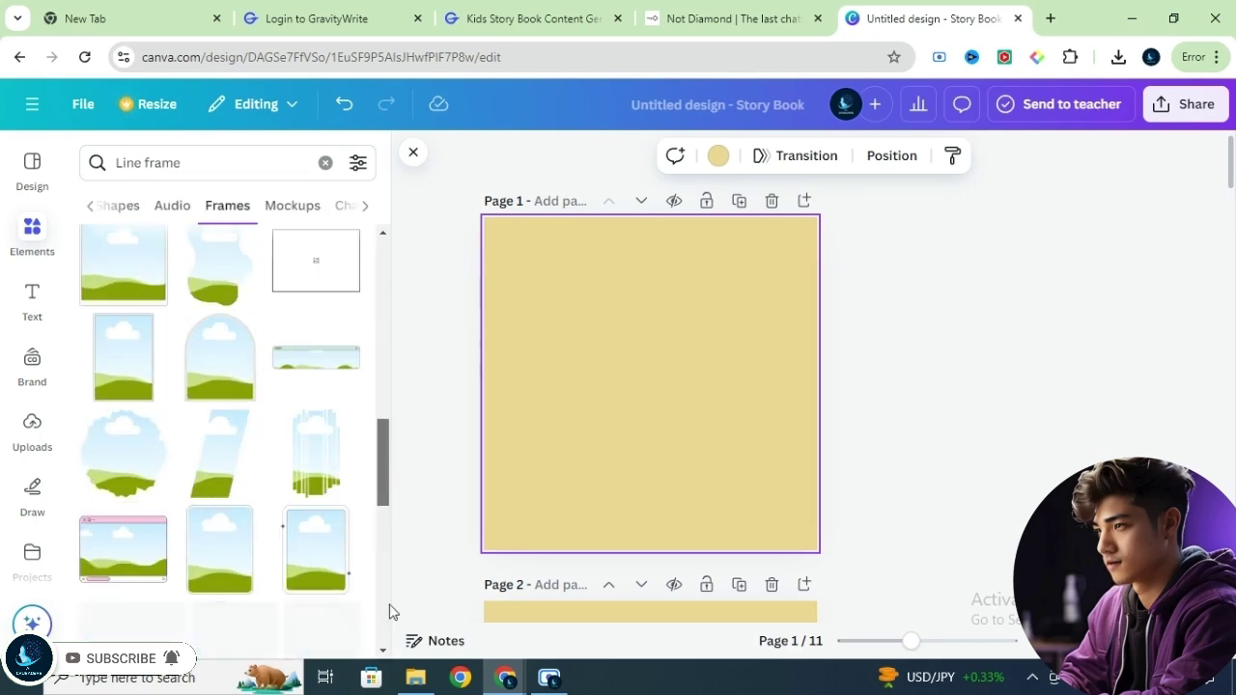
{"action": "left_click_drag", "start_coordinate": [387, 573], "coordinate": [386, 601]}
{"action": "left_click_drag", "start_coordinate": [383, 544], "coordinate": [383, 312]}
{"action": "left_click_drag", "start_coordinate": [220, 376], "coordinate": [571, 442]}
{"action": "left_click_drag", "start_coordinate": [703, 386], "coordinate": [816, 291]}
{"action": "left_click_drag", "start_coordinate": [709, 413], "coordinate": [685, 455]}
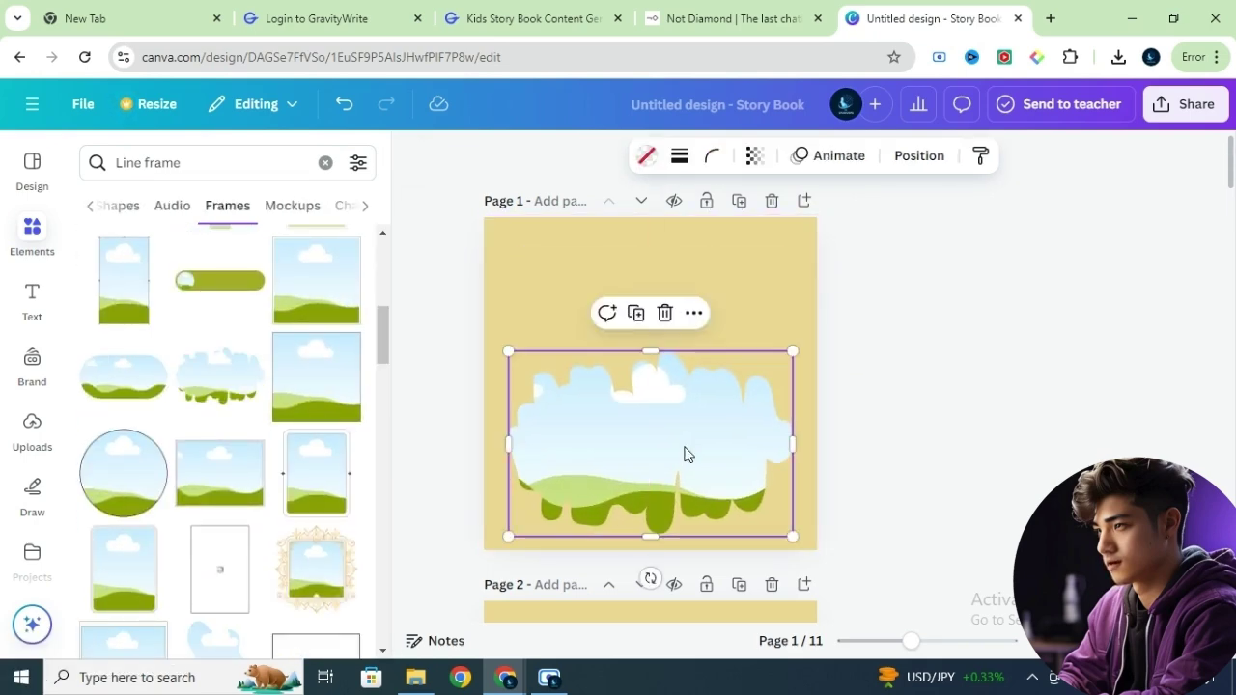
{"action": "left_click", "coordinate": [664, 314]}
Step: Add the round ragged-edge picture frame to the lower right of page 1 and enlarge it
{"action": "left_click_drag", "start_coordinate": [383, 342], "coordinate": [389, 417]}
{"action": "left_click_drag", "start_coordinate": [123, 317], "coordinate": [665, 384]}
{"action": "left_click_drag", "start_coordinate": [605, 524], "coordinate": [557, 547]}
{"action": "left_click_drag", "start_coordinate": [672, 459], "coordinate": [704, 432]}
Step: Add a paragraph text box to page 1 and place it above the round frame
{"action": "left_click", "coordinate": [31, 299]}
{"action": "left_click_drag", "start_coordinate": [394, 497], "coordinate": [368, 181]}
{"action": "left_click", "coordinate": [276, 213]}
{"action": "left_click_drag", "start_coordinate": [659, 389], "coordinate": [609, 263]}
{"action": "left_click_drag", "start_coordinate": [383, 271], "coordinate": [388, 574]}
Step: Copy the Page 1 story paragraph from GravityWrite and paste it into the text box on page 1 in Canva
{"action": "left_click", "coordinate": [491, 18]}
{"action": "left_click_drag", "start_coordinate": [1228, 569], "coordinate": [1234, 282]}
{"action": "scroll", "coordinate": [1233, 280], "scroll_direction": "up", "scroll_amount": 6}
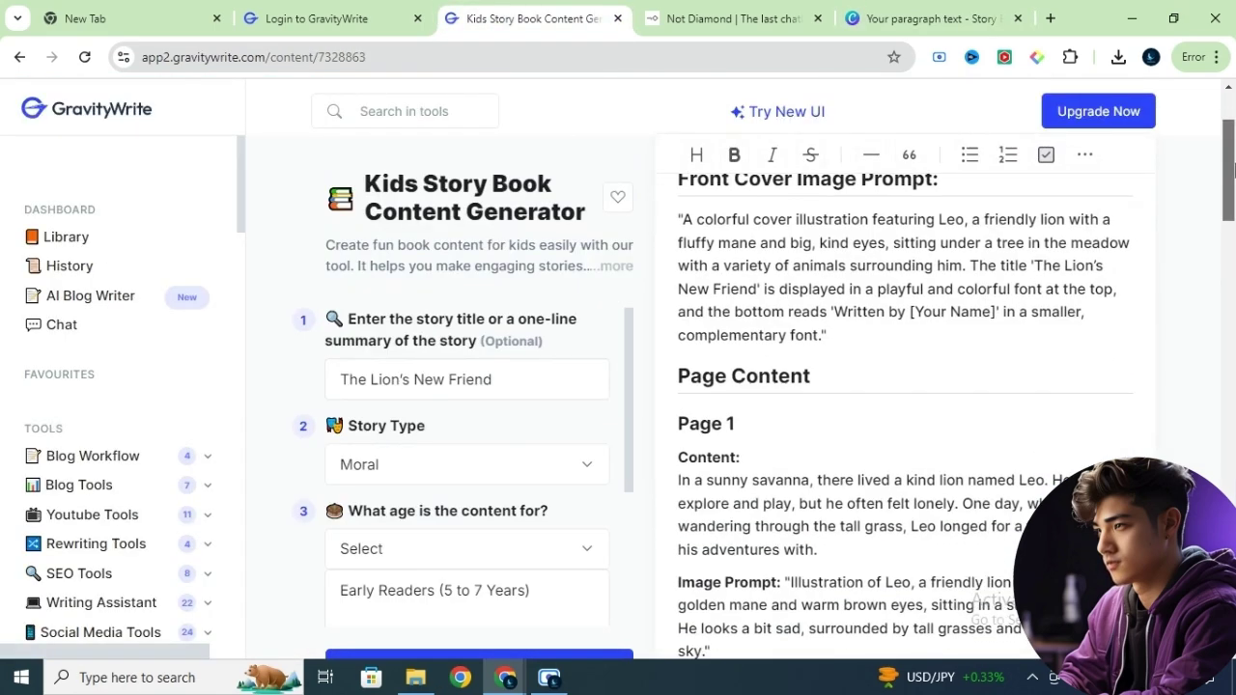
{"action": "scroll", "coordinate": [1233, 251], "scroll_direction": "down", "scroll_amount": 2}
{"action": "left_click_drag", "start_coordinate": [678, 230], "coordinate": [828, 306]}
{"action": "key", "text": "ctrl+c"}
{"action": "left_click", "coordinate": [872, 8]}
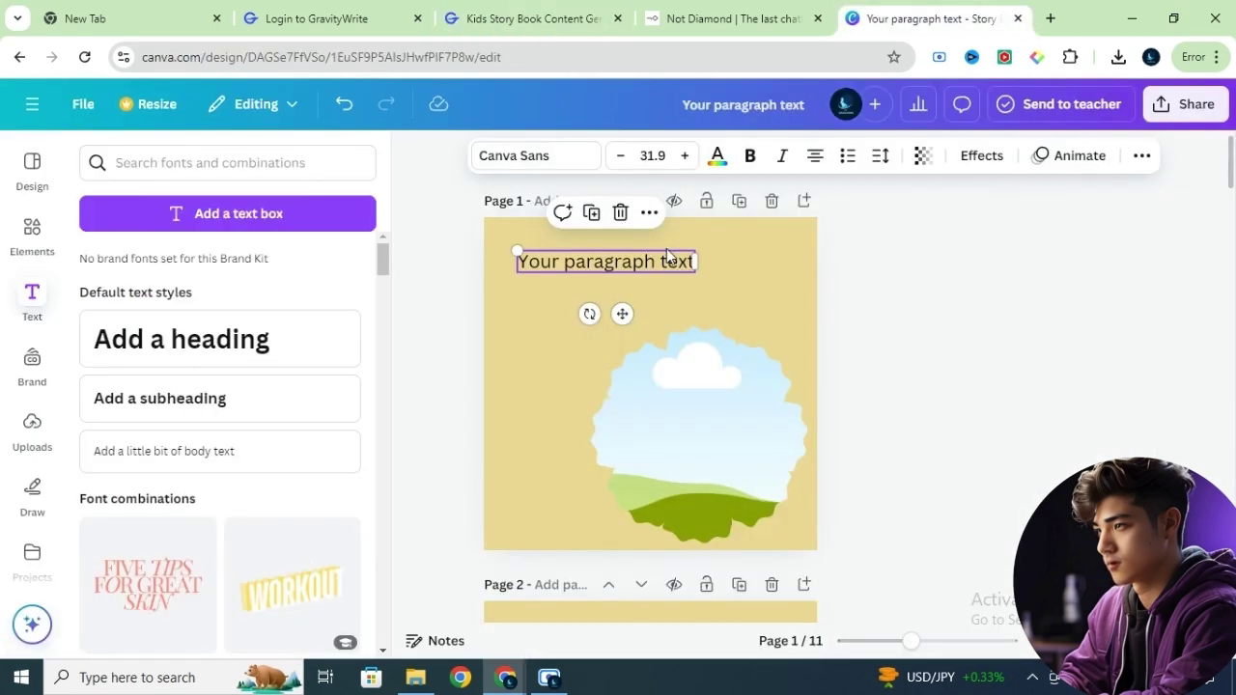
{"action": "key", "text": "ctrl+v"}
Step: Resize the story paragraph to span page 1's upper part, then shrink the round frame and center it along the page's lower edge
{"action": "left_click_drag", "start_coordinate": [736, 478], "coordinate": [643, 403]}
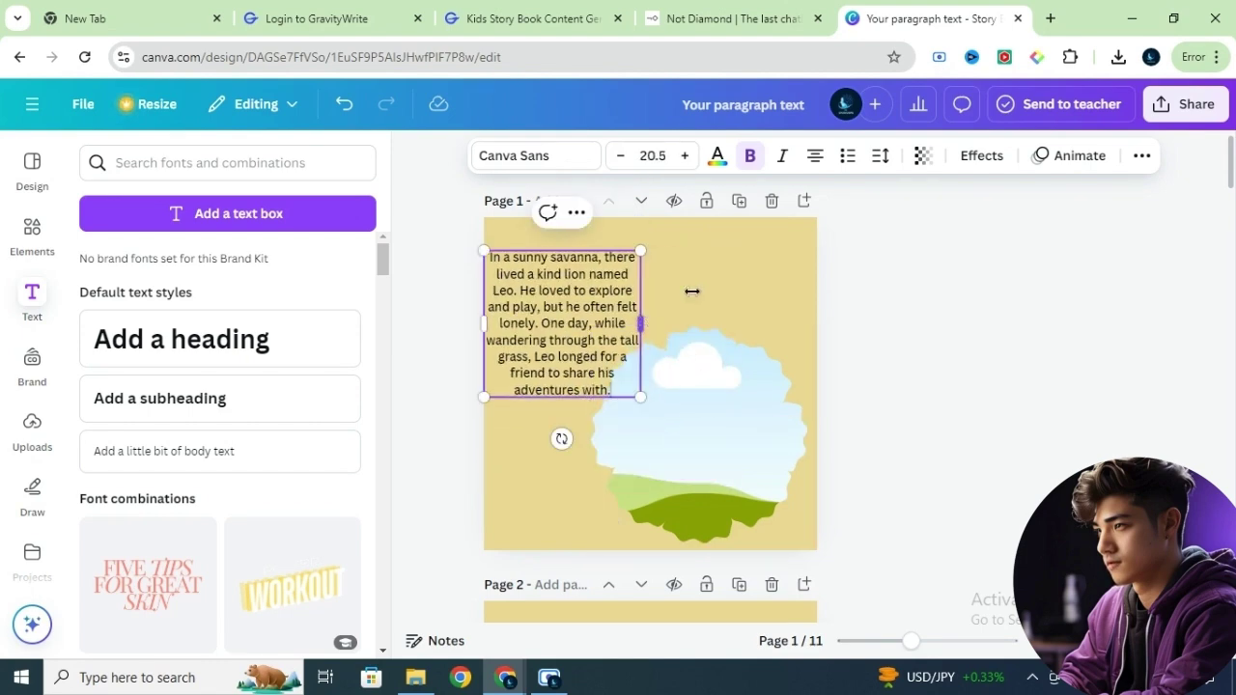
{"action": "left_click_drag", "start_coordinate": [643, 324], "coordinate": [764, 279]}
{"action": "left_click_drag", "start_coordinate": [603, 281], "coordinate": [631, 270]}
{"action": "left_click_drag", "start_coordinate": [665, 425], "coordinate": [618, 435]}
{"action": "left_click_drag", "start_coordinate": [758, 346], "coordinate": [739, 359]}
{"action": "left_click_drag", "start_coordinate": [722, 408], "coordinate": [728, 397]}
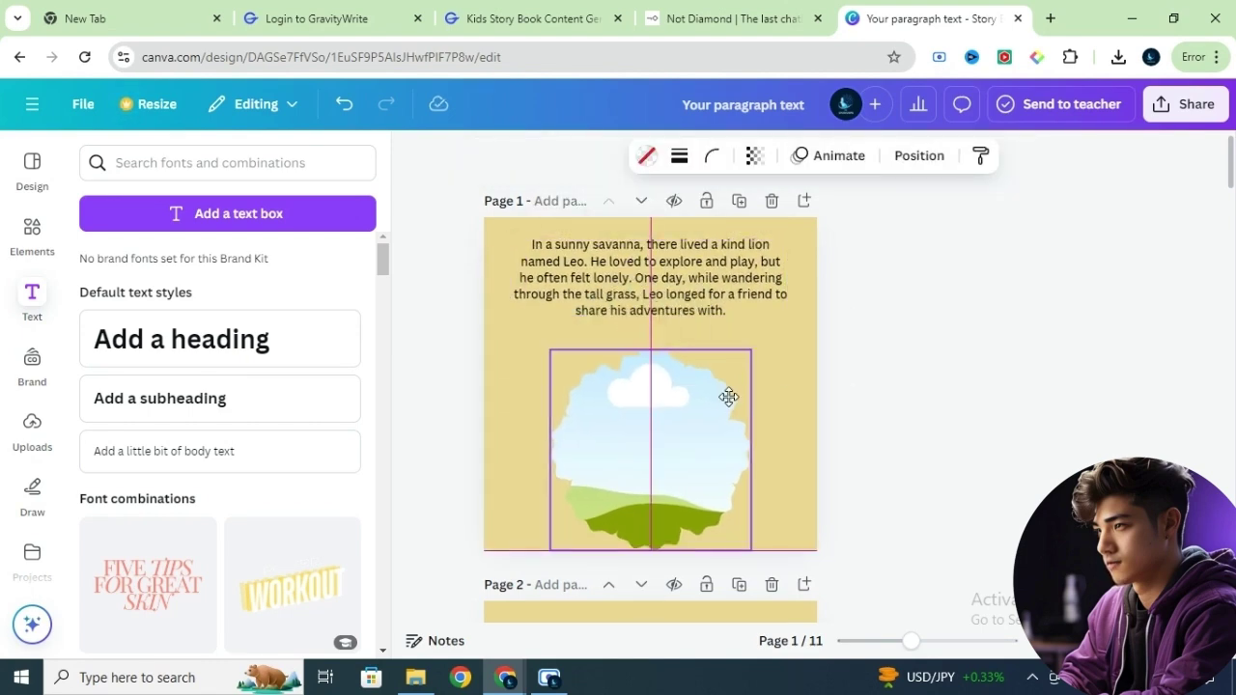
{"action": "left_click_drag", "start_coordinate": [738, 248], "coordinate": [725, 267]}
Step: Fill the round frame on page 1 with the uploaded illustration of the sad sitting lion
{"action": "left_click", "coordinate": [650, 377]}
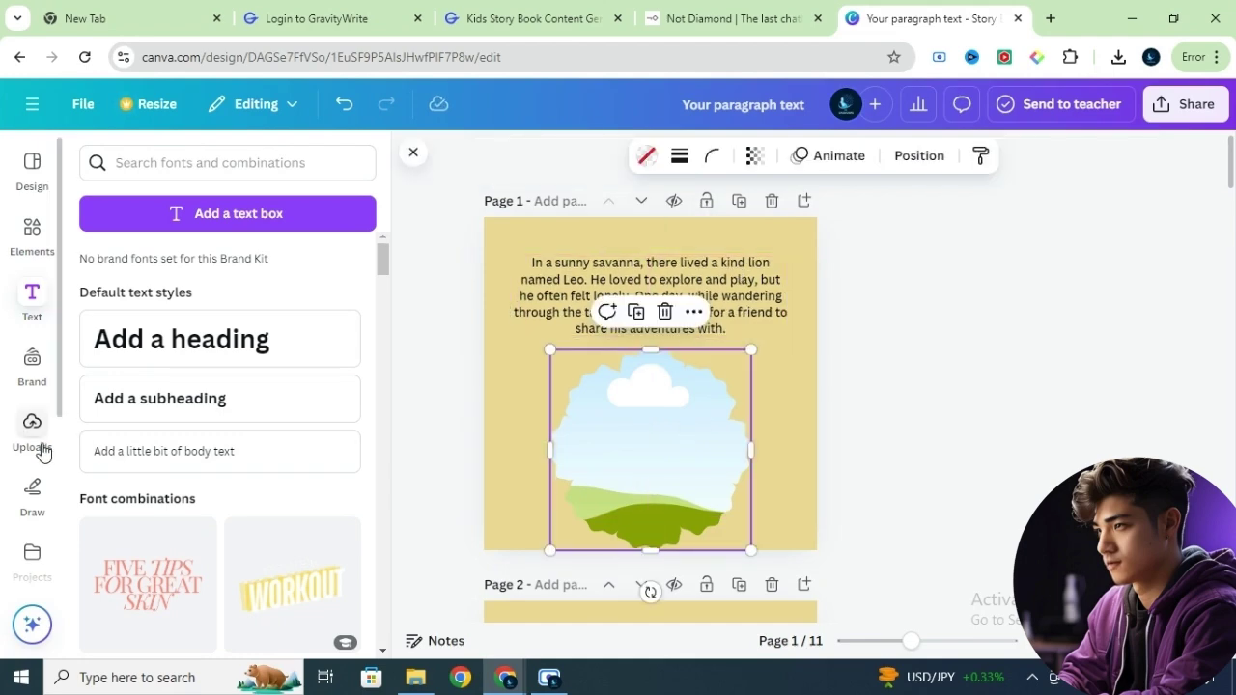
{"action": "left_click", "coordinate": [44, 445]}
{"action": "left_click_drag", "start_coordinate": [388, 364], "coordinate": [388, 393]}
{"action": "left_click_drag", "start_coordinate": [315, 421], "coordinate": [657, 446]}
{"action": "left_click_drag", "start_coordinate": [381, 422], "coordinate": [381, 400]}
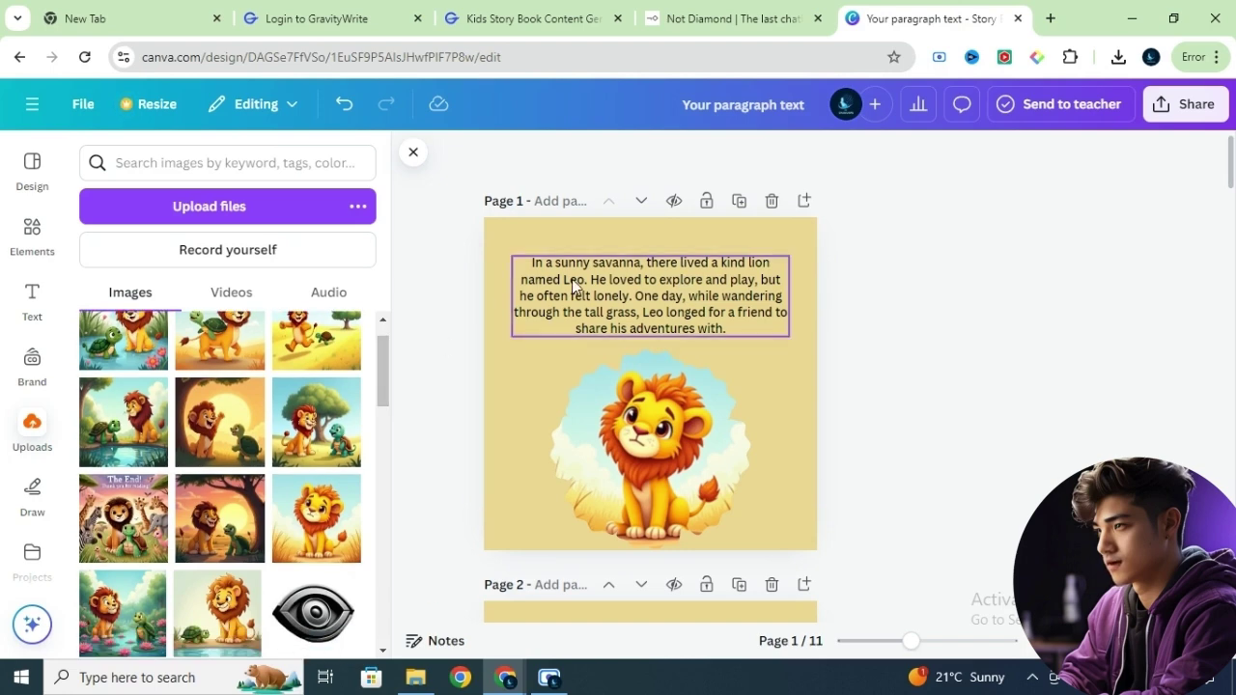
Step: Clear the frame search, search the elements for "jungle" and browse the matching graphics
{"action": "left_click", "coordinate": [24, 253]}
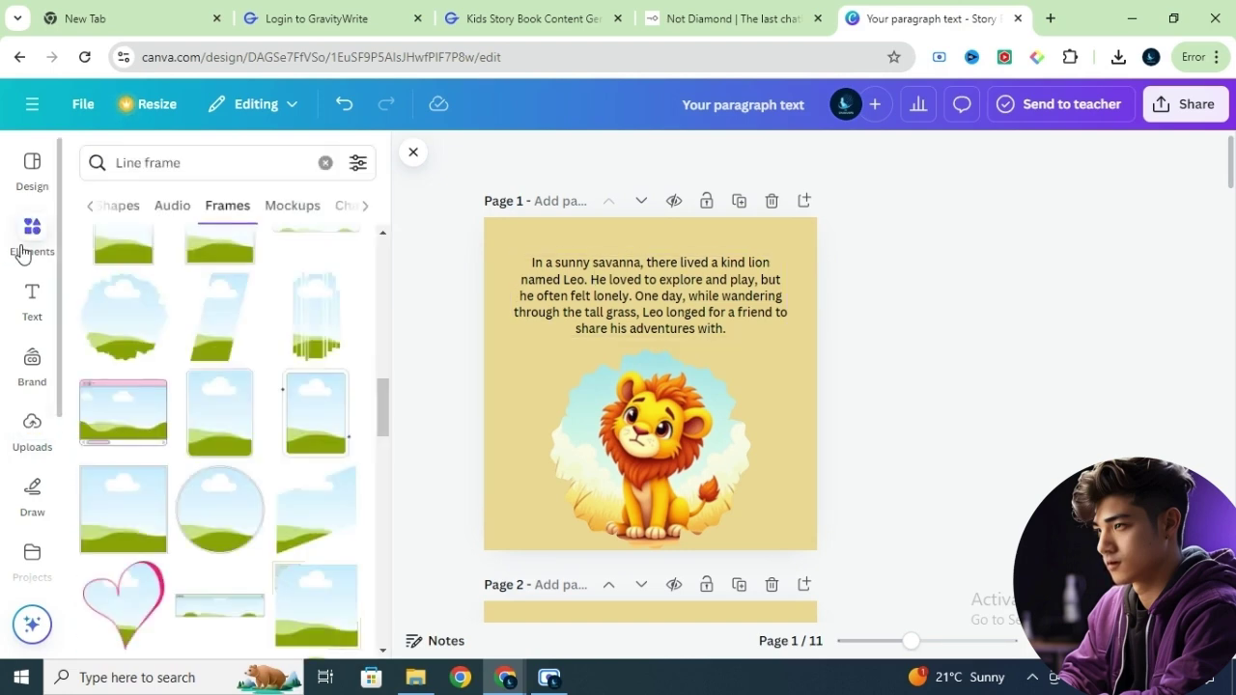
{"action": "left_click", "coordinate": [325, 164]}
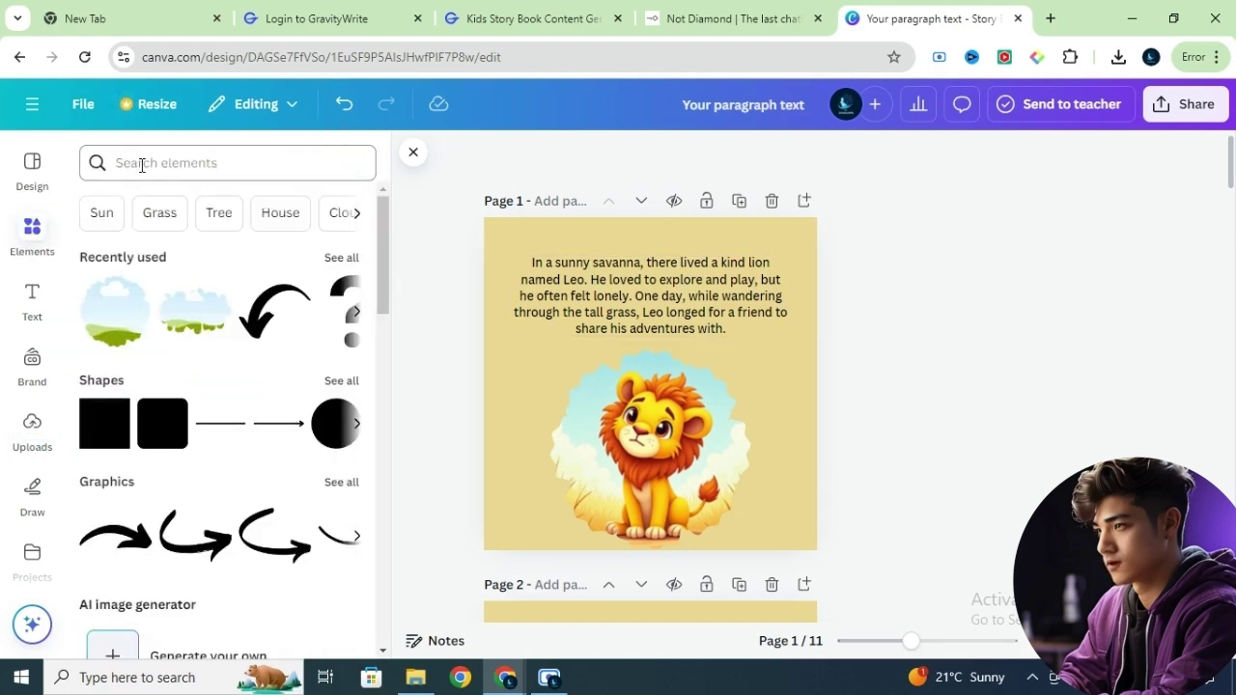
{"action": "left_click", "coordinate": [140, 164]}
{"action": "type", "text": "jungl"}
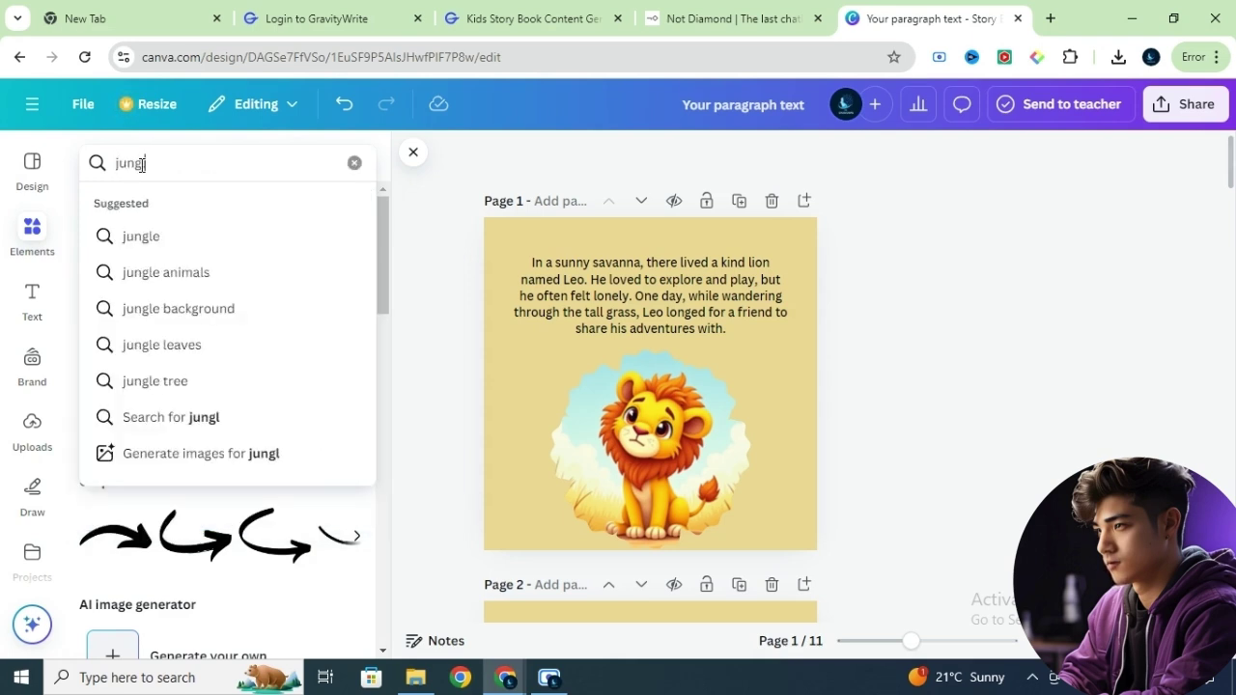
{"action": "key", "text": "Return"}
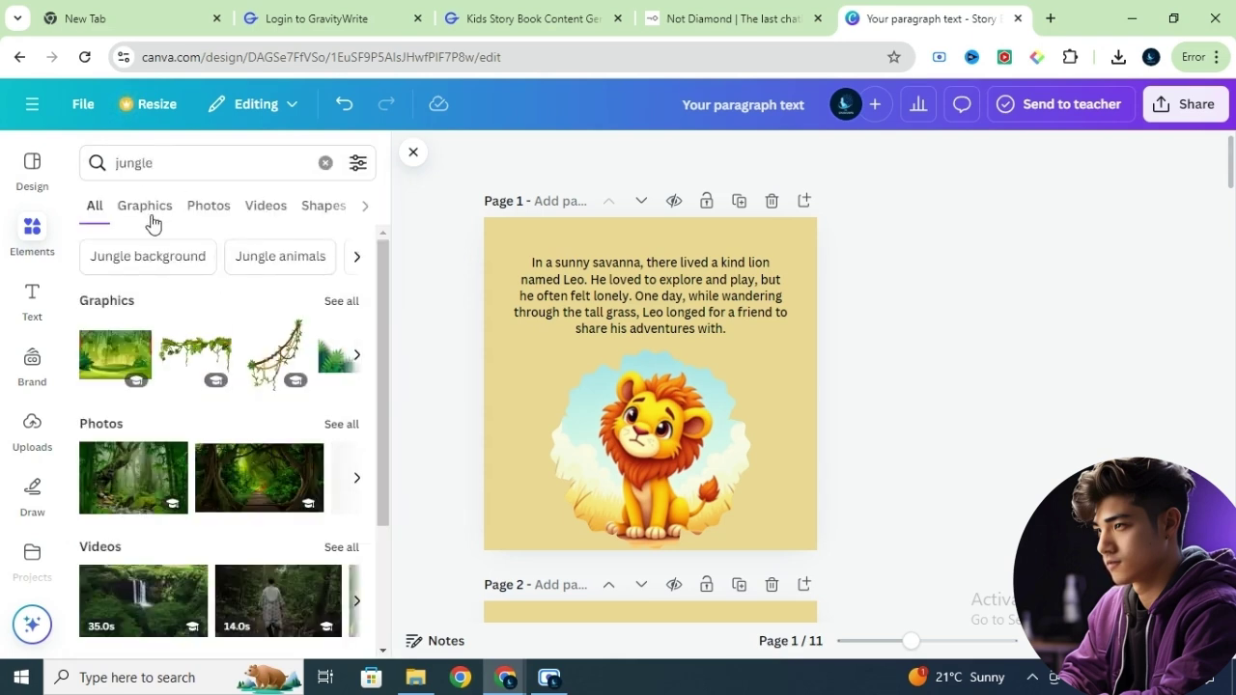
{"action": "left_click", "coordinate": [147, 207]}
{"action": "scroll", "coordinate": [390, 325], "scroll_direction": "down", "scroll_amount": 3}
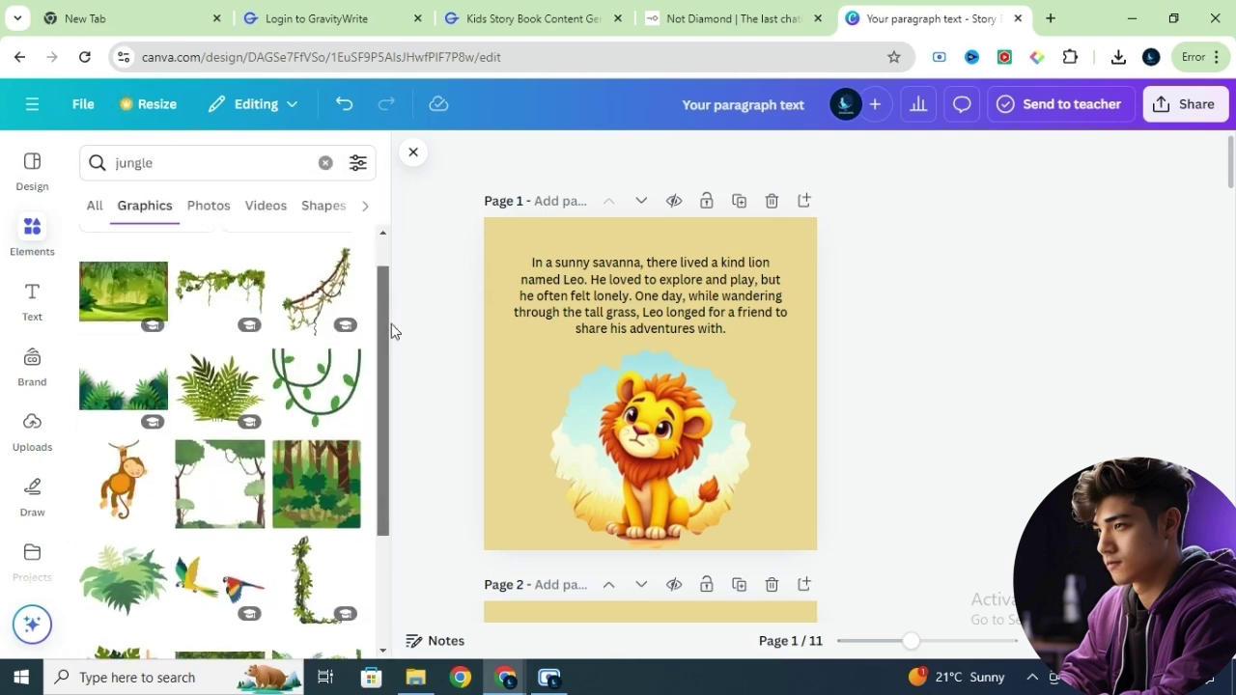
{"action": "left_click_drag", "start_coordinate": [403, 420], "coordinate": [408, 466]}
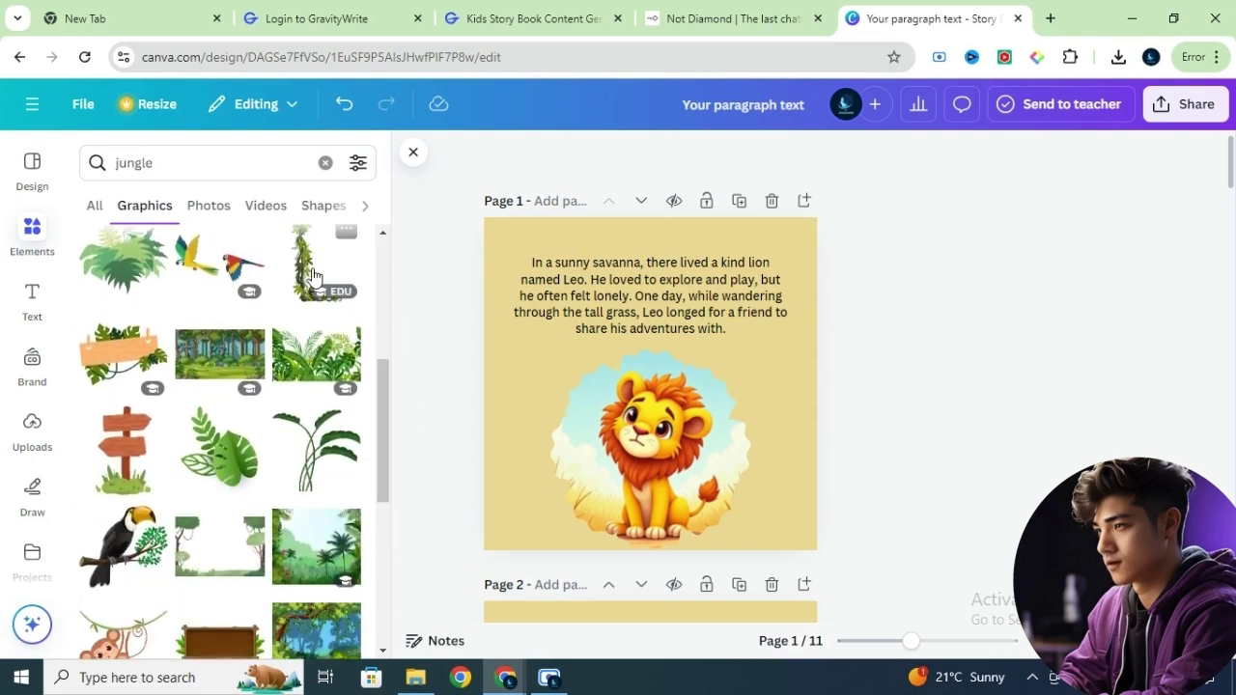
Step: Add the climbing vine graphic at full height along page 1's left edge and lower its opacity so it looks faded
{"action": "left_click_drag", "start_coordinate": [299, 277], "coordinate": [522, 409]}
{"action": "left_click_drag", "start_coordinate": [473, 560], "coordinate": [749, 437]}
{"action": "left_click_drag", "start_coordinate": [760, 365], "coordinate": [545, 467]}
{"action": "left_click_drag", "start_coordinate": [535, 329], "coordinate": [535, 217]}
{"action": "left_click_drag", "start_coordinate": [498, 414], "coordinate": [508, 414]}
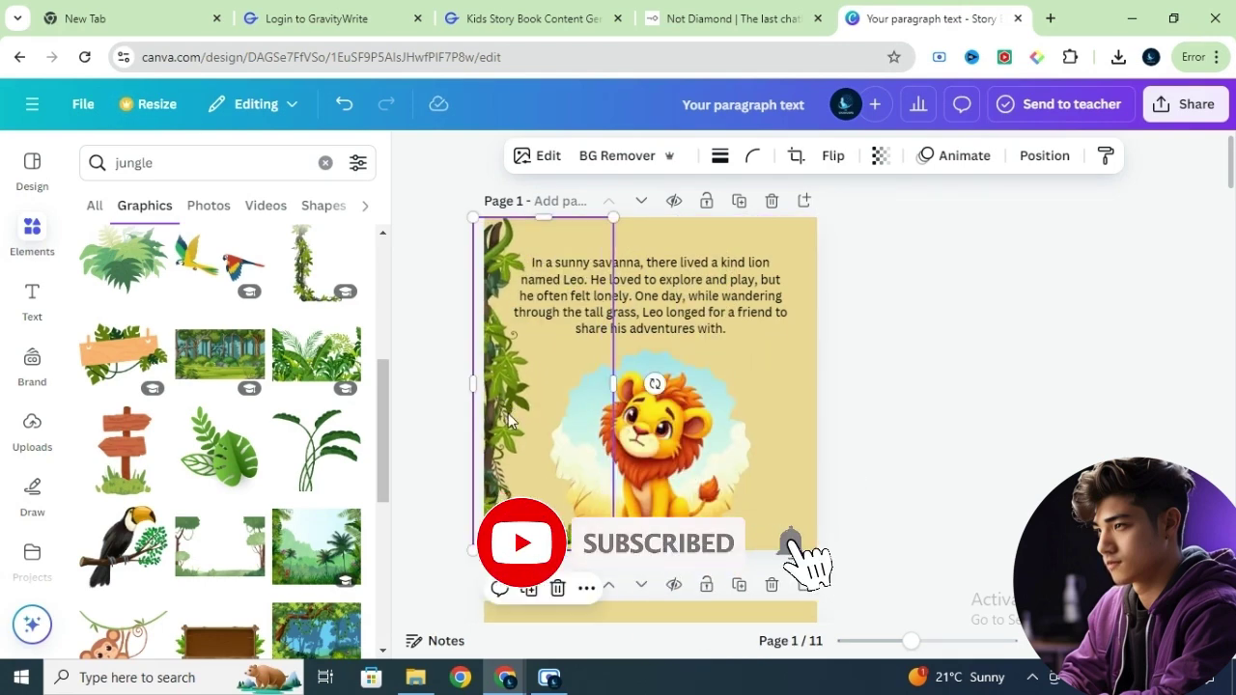
{"action": "left_click", "coordinate": [877, 164]}
{"action": "left_click_drag", "start_coordinate": [920, 237], "coordinate": [816, 244]}
{"action": "left_click", "coordinate": [894, 321]}
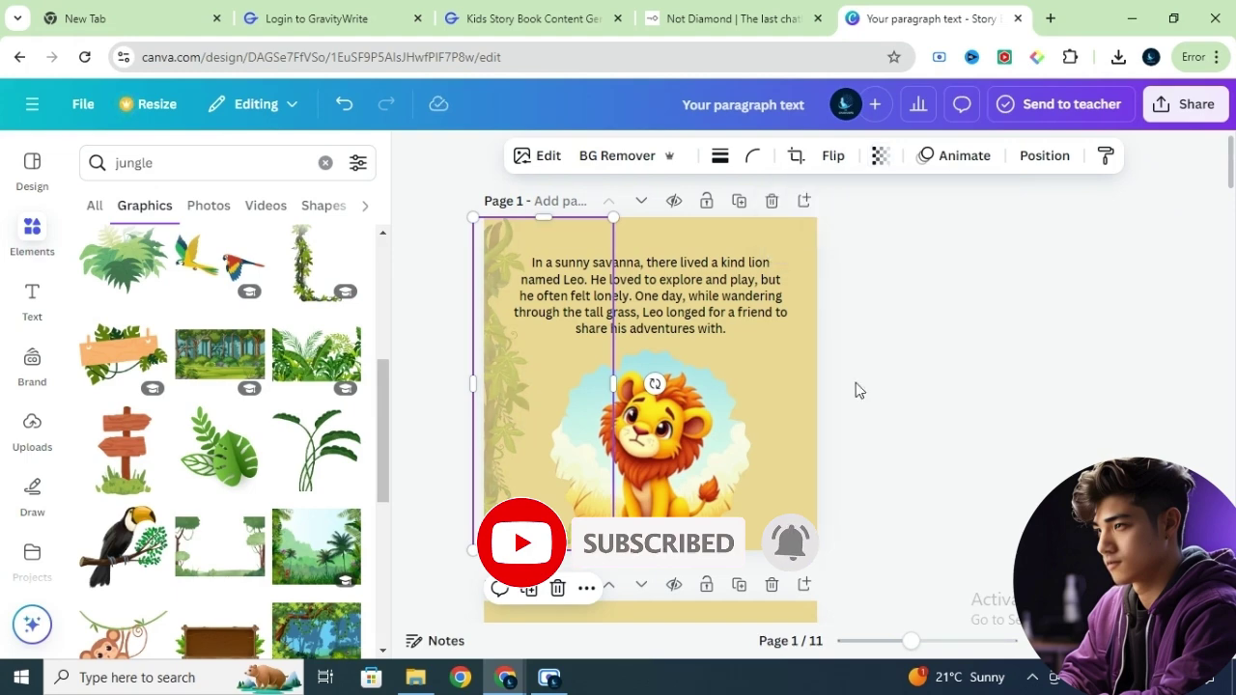
Step: Add the two flying parrots just below the right end of page 1's paragraph, scaled down and partly transparent
{"action": "left_click_drag", "start_coordinate": [191, 257], "coordinate": [724, 315]}
{"action": "left_click_drag", "start_coordinate": [985, 378], "coordinate": [759, 294]}
{"action": "left_click_drag", "start_coordinate": [759, 295], "coordinate": [761, 295]}
{"action": "left_click", "coordinate": [880, 156]}
{"action": "left_click_drag", "start_coordinate": [920, 238], "coordinate": [850, 243]}
{"action": "left_click", "coordinate": [475, 416]}
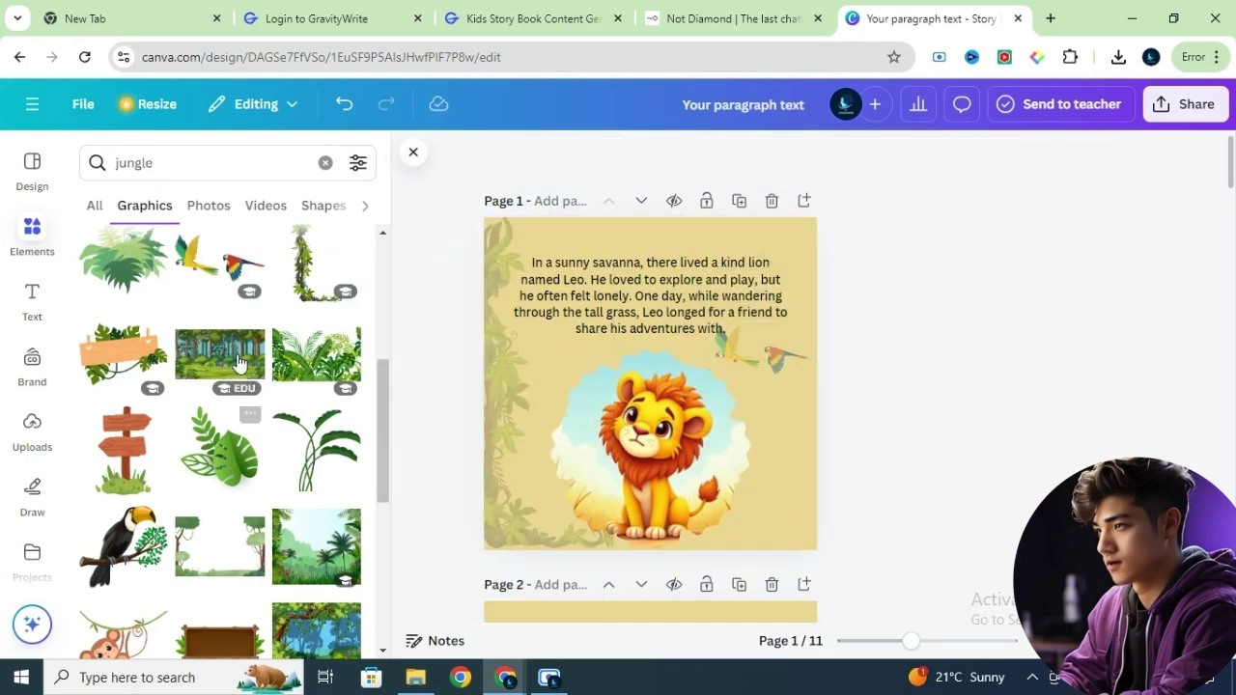
Step: Add a small, partly transparent grass tuft in page 1's lower-right corner and nudge the parrots toward the right edge
{"action": "scroll", "coordinate": [379, 515], "scroll_direction": "down", "scroll_amount": 5}
{"action": "left_click_drag", "start_coordinate": [220, 468], "coordinate": [749, 496]}
{"action": "left_click_drag", "start_coordinate": [816, 549], "coordinate": [759, 504]}
{"action": "left_click_drag", "start_coordinate": [720, 474], "coordinate": [779, 518]}
{"action": "left_click", "coordinate": [864, 156]}
{"action": "left_click_drag", "start_coordinate": [904, 238], "coordinate": [834, 240]}
{"action": "left_click", "coordinate": [979, 445]}
{"action": "left_click_drag", "start_coordinate": [748, 355], "coordinate": [762, 354]}
Step: Add the hanging vines graphic along page 1's upper-right edge and lower its opacity behind the text
{"action": "scroll", "coordinate": [382, 502], "scroll_direction": "down", "scroll_amount": 4}
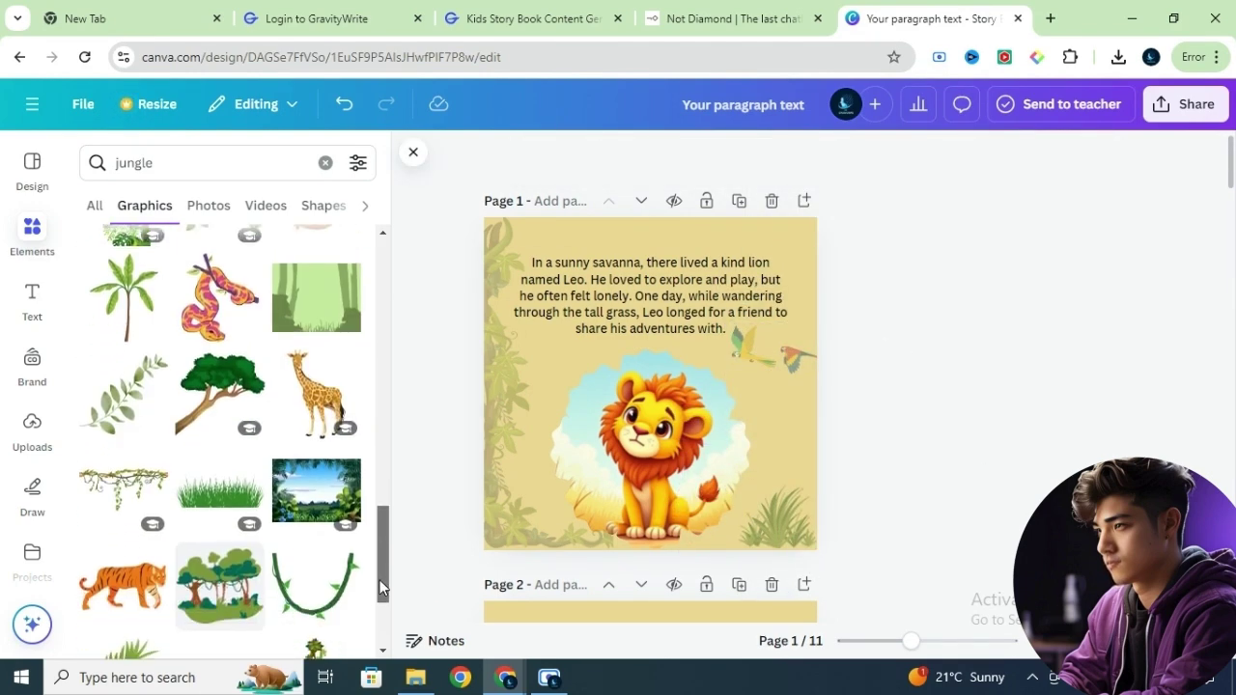
{"action": "left_click_drag", "start_coordinate": [155, 439], "coordinate": [616, 253]}
{"action": "left_click_drag", "start_coordinate": [848, 339], "coordinate": [816, 303]}
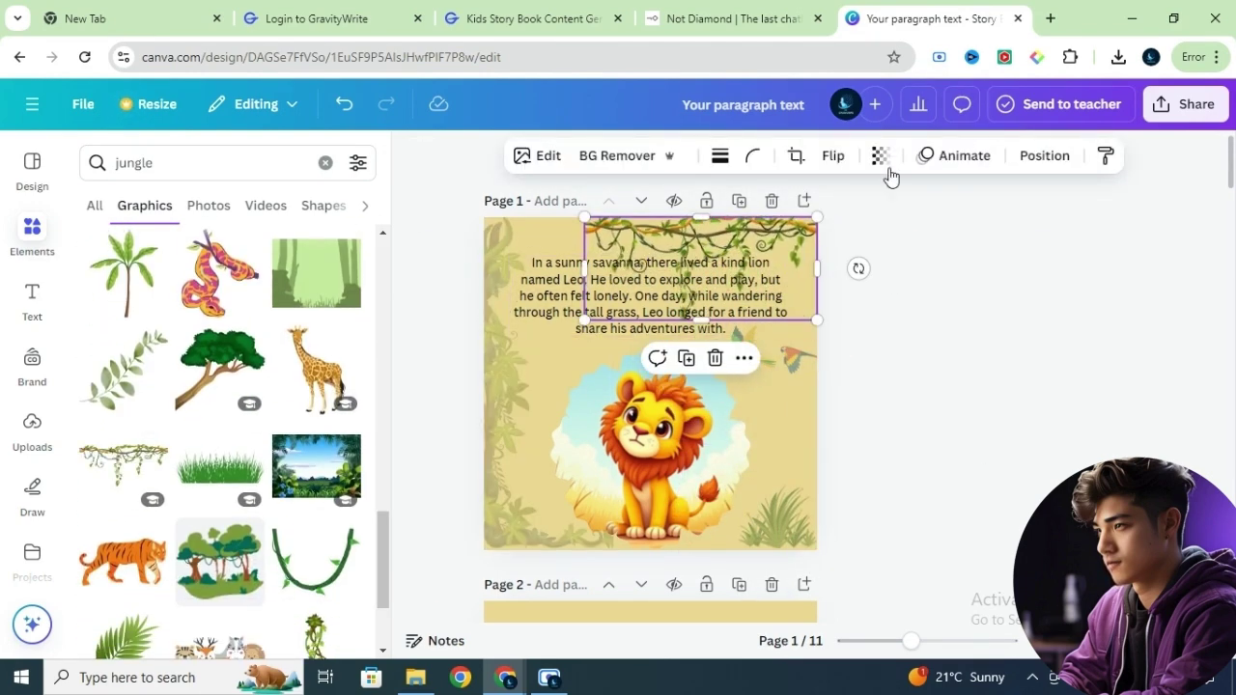
{"action": "left_click", "coordinate": [880, 155]}
{"action": "left_click_drag", "start_coordinate": [921, 232], "coordinate": [822, 236]}
{"action": "left_click", "coordinate": [917, 347]}
Step: Change page 1's paragraph to a heavier, wider font, re-center its widened text box and move the parrots slightly lower
{"action": "left_click", "coordinate": [649, 295]}
{"action": "left_click", "coordinate": [536, 156]}
{"action": "scroll", "coordinate": [380, 414], "scroll_direction": "down", "scroll_amount": 5}
{"action": "left_click", "coordinate": [207, 473]}
{"action": "left_click_drag", "start_coordinate": [789, 309], "coordinate": [816, 311]}
{"action": "left_click_drag", "start_coordinate": [728, 311], "coordinate": [718, 301]}
{"action": "left_click_drag", "start_coordinate": [787, 359], "coordinate": [785, 376]}
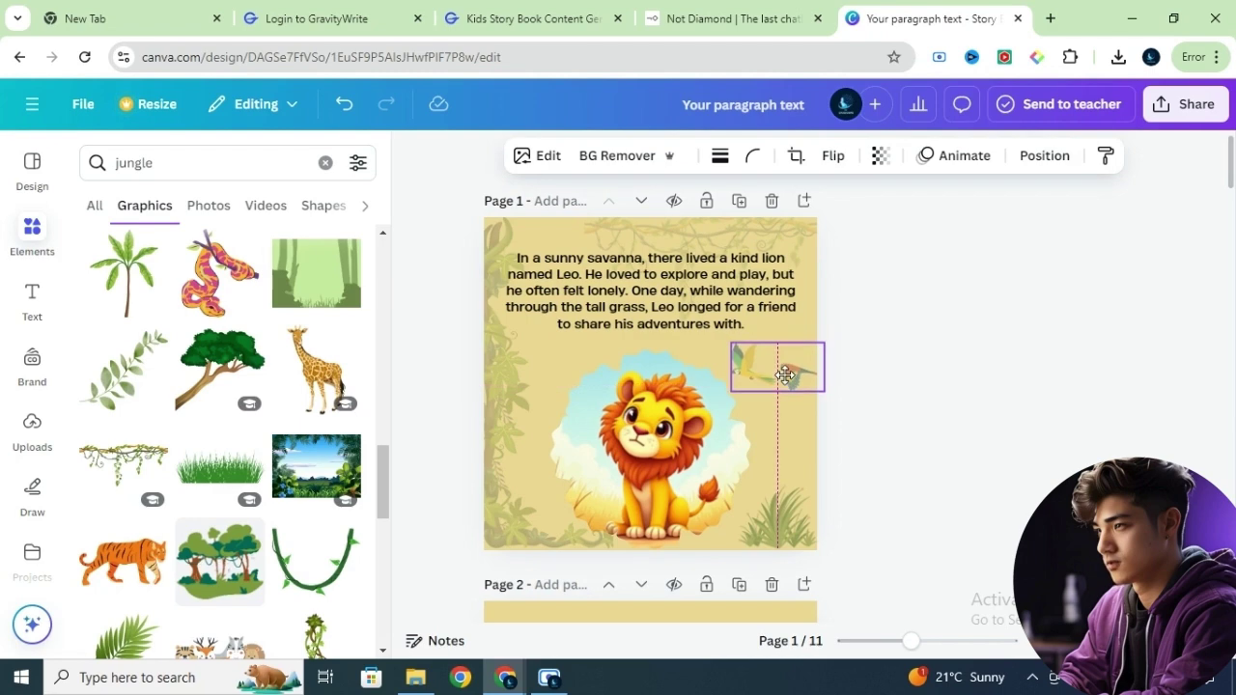
{"action": "left_click", "coordinate": [663, 271]}
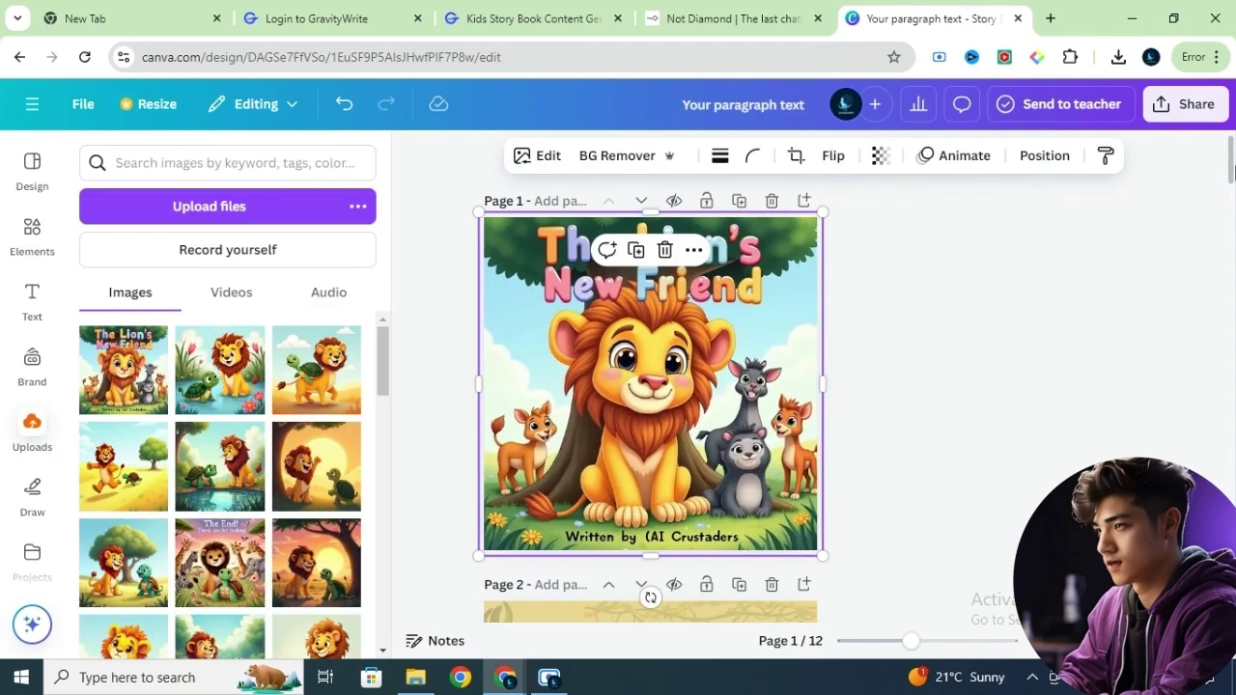
Step: Add the leafy hanging vine graphic to page 3's upper-right corner, scaled down and partly transparent
{"action": "scroll", "coordinate": [1231, 196], "scroll_direction": "down", "scroll_amount": 2}
{"action": "left_click_drag", "start_coordinate": [1231, 196], "coordinate": [1228, 269]}
{"action": "left_click", "coordinate": [32, 256]}
{"action": "left_click_drag", "start_coordinate": [386, 476], "coordinate": [384, 575]}
{"action": "left_click_drag", "start_coordinate": [317, 298], "coordinate": [719, 317]}
{"action": "left_click_drag", "start_coordinate": [612, 447], "coordinate": [703, 323]}
{"action": "left_click_drag", "start_coordinate": [775, 256], "coordinate": [789, 228]}
{"action": "left_click", "coordinate": [880, 155]}
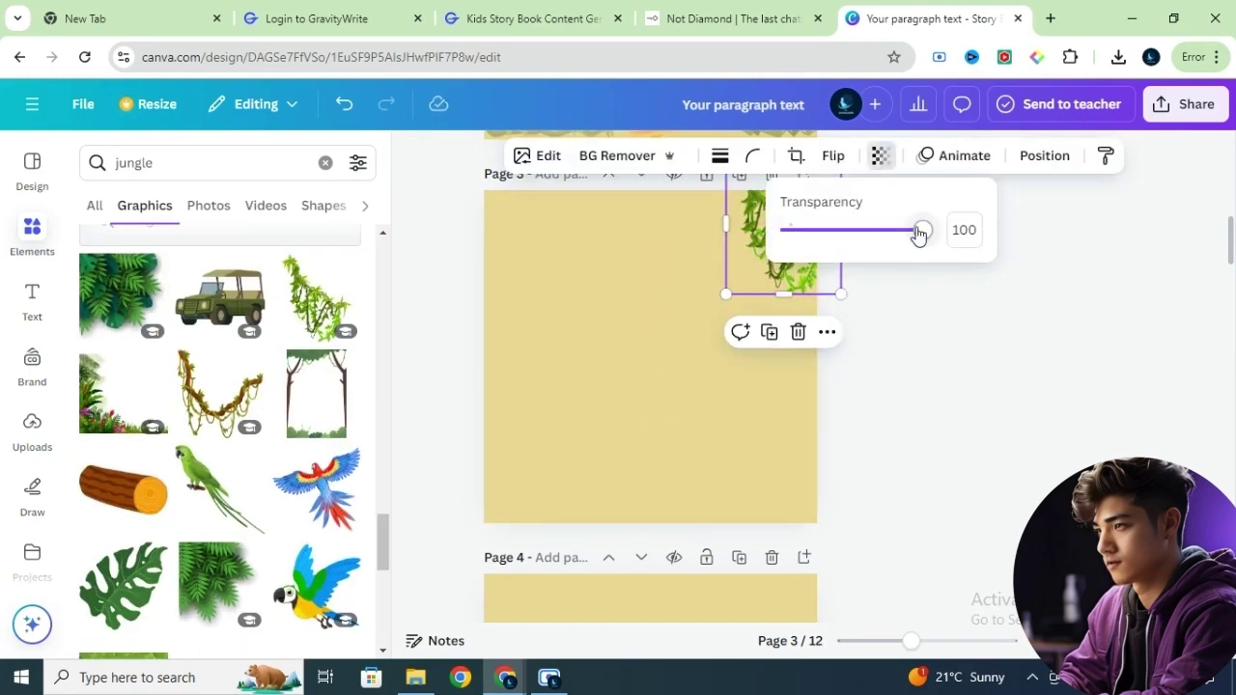
{"action": "left_click_drag", "start_coordinate": [915, 231], "coordinate": [842, 231]}
{"action": "left_click", "coordinate": [937, 307]}
Step: Add the flowering jungle foliage graphic to page 3, fit it to the page and lower its opacity
{"action": "left_click_drag", "start_coordinate": [123, 393], "coordinate": [516, 328]}
{"action": "left_click_drag", "start_coordinate": [820, 356], "coordinate": [797, 356]}
{"action": "left_click_drag", "start_coordinate": [583, 433], "coordinate": [588, 473]}
{"action": "left_click_drag", "start_coordinate": [643, 227], "coordinate": [640, 202]}
{"action": "left_click_drag", "start_coordinate": [800, 355], "coordinate": [827, 353]}
{"action": "left_click", "coordinate": [880, 155]}
{"action": "left_click_drag", "start_coordinate": [918, 240], "coordinate": [847, 240]}
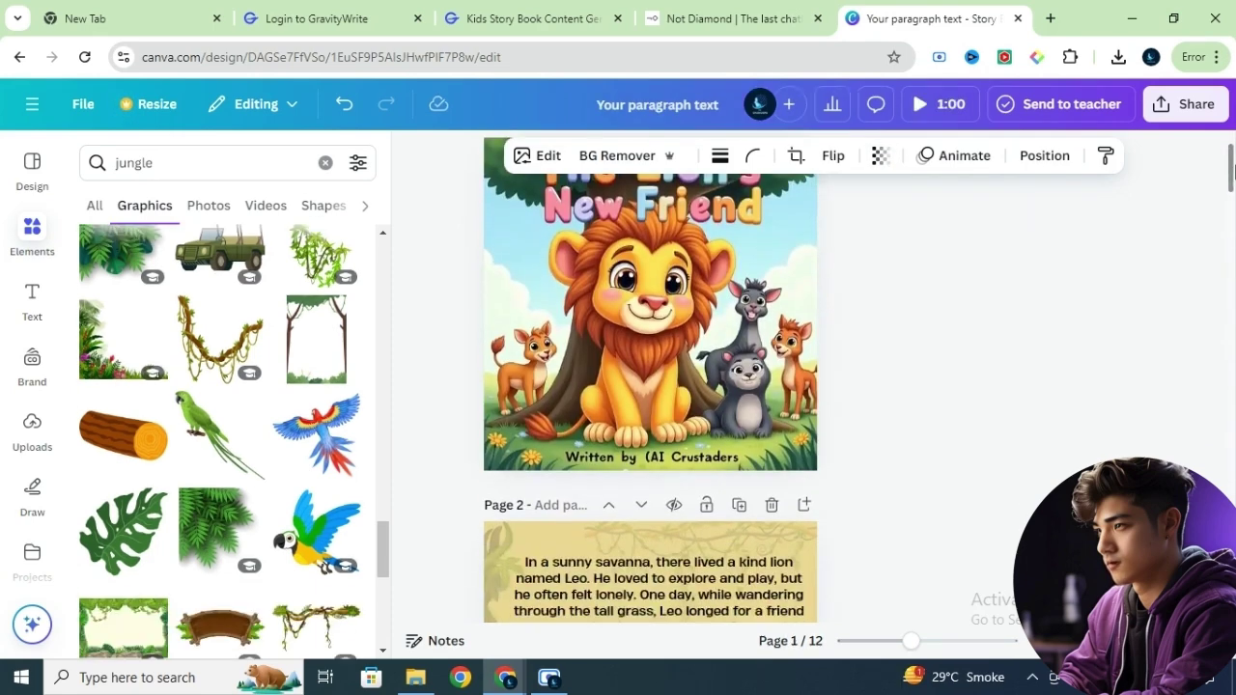
Step: Download the finished story book design as a PDF Standard file
{"action": "left_click_drag", "start_coordinate": [1231, 172], "coordinate": [1232, 141]}
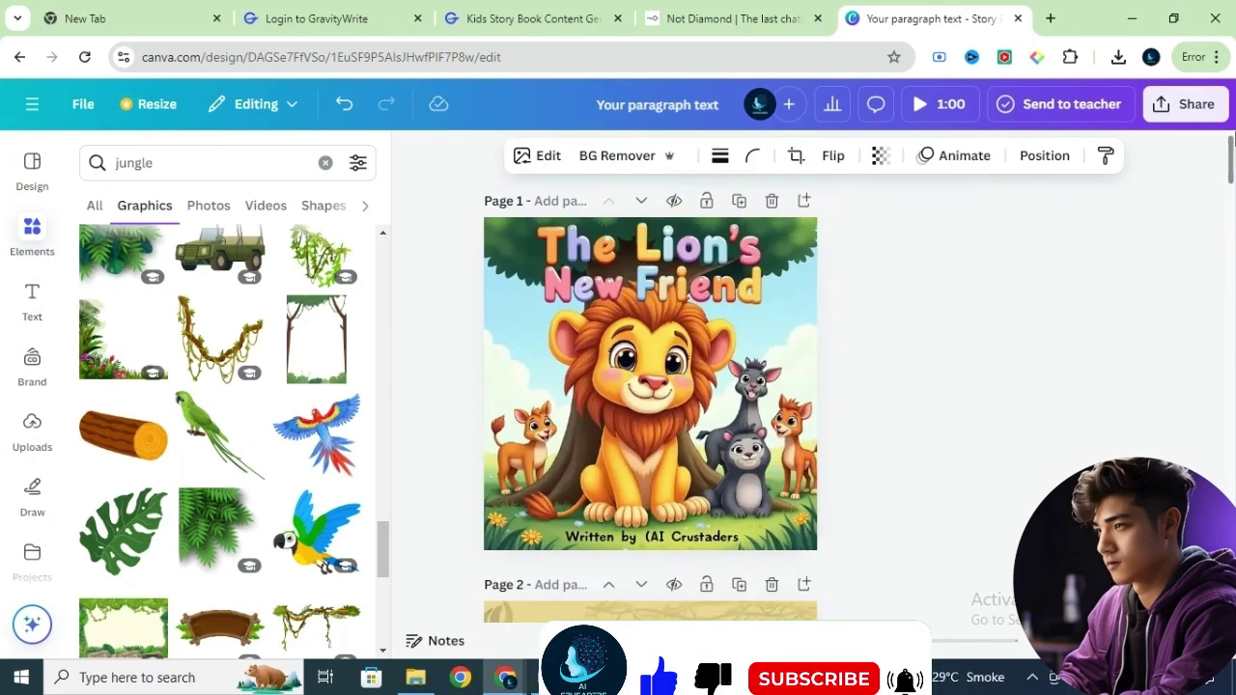
{"action": "left_click", "coordinate": [1185, 106]}
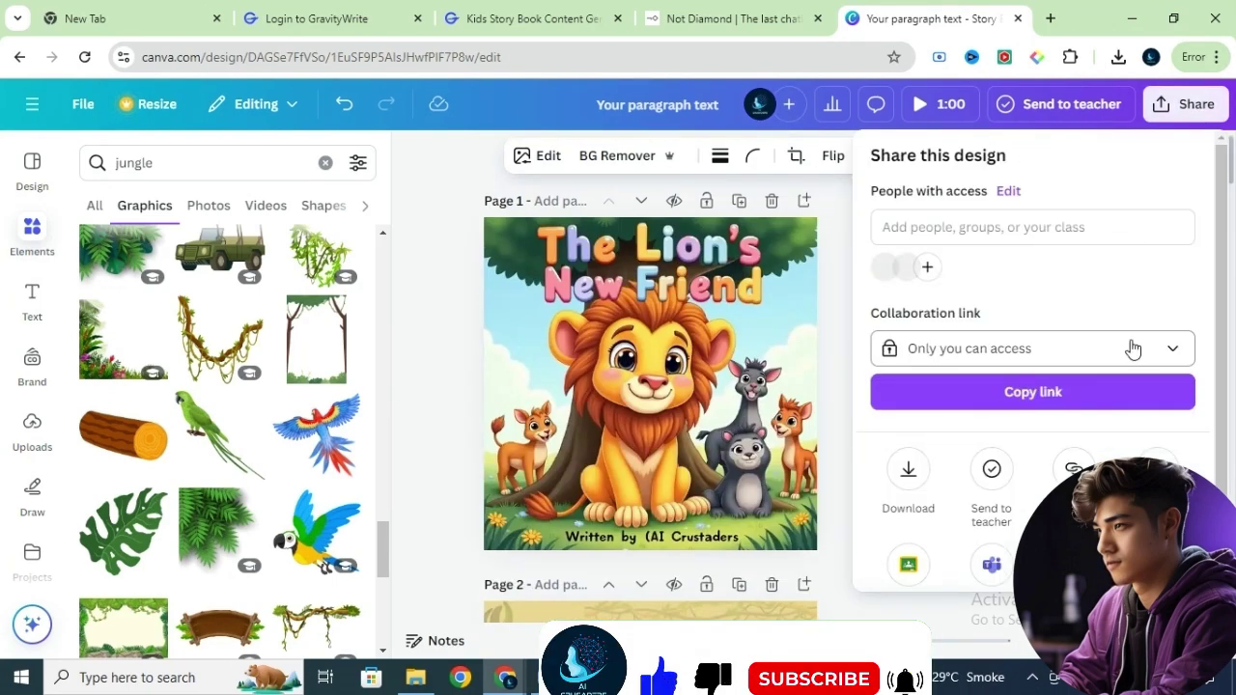
{"action": "left_click", "coordinate": [909, 471]}
{"action": "left_click", "coordinate": [1146, 241]}
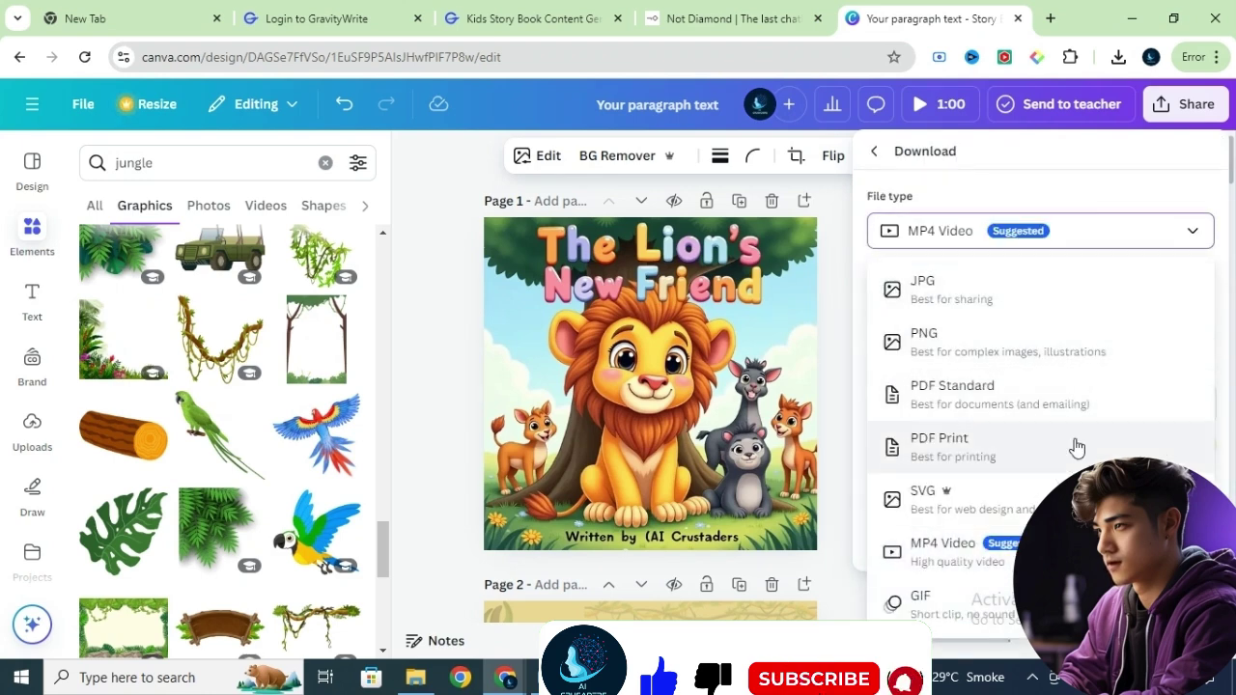
{"action": "left_click", "coordinate": [965, 394]}
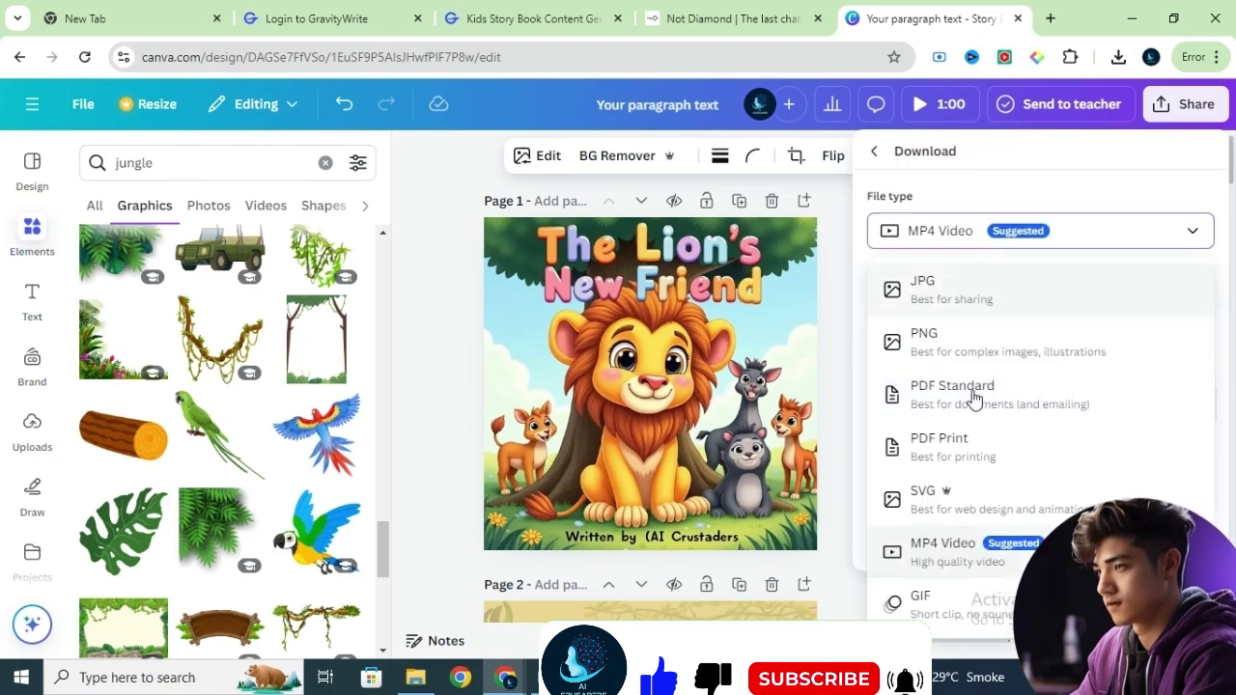
{"action": "left_click", "coordinate": [910, 386]}
{"action": "left_click", "coordinate": [965, 514]}
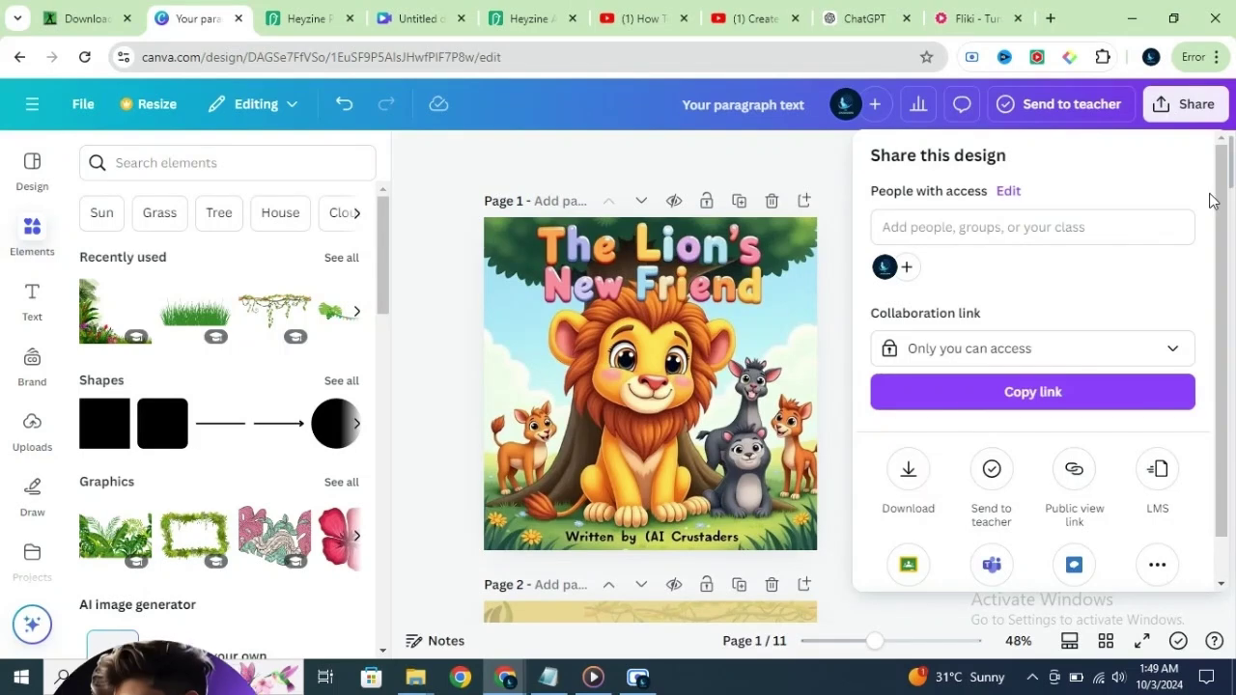
Step: Choose Heyzine Flipbooks as the publishing destination for the story book design
{"action": "scroll", "coordinate": [1221, 290], "scroll_direction": "down", "scroll_amount": 1}
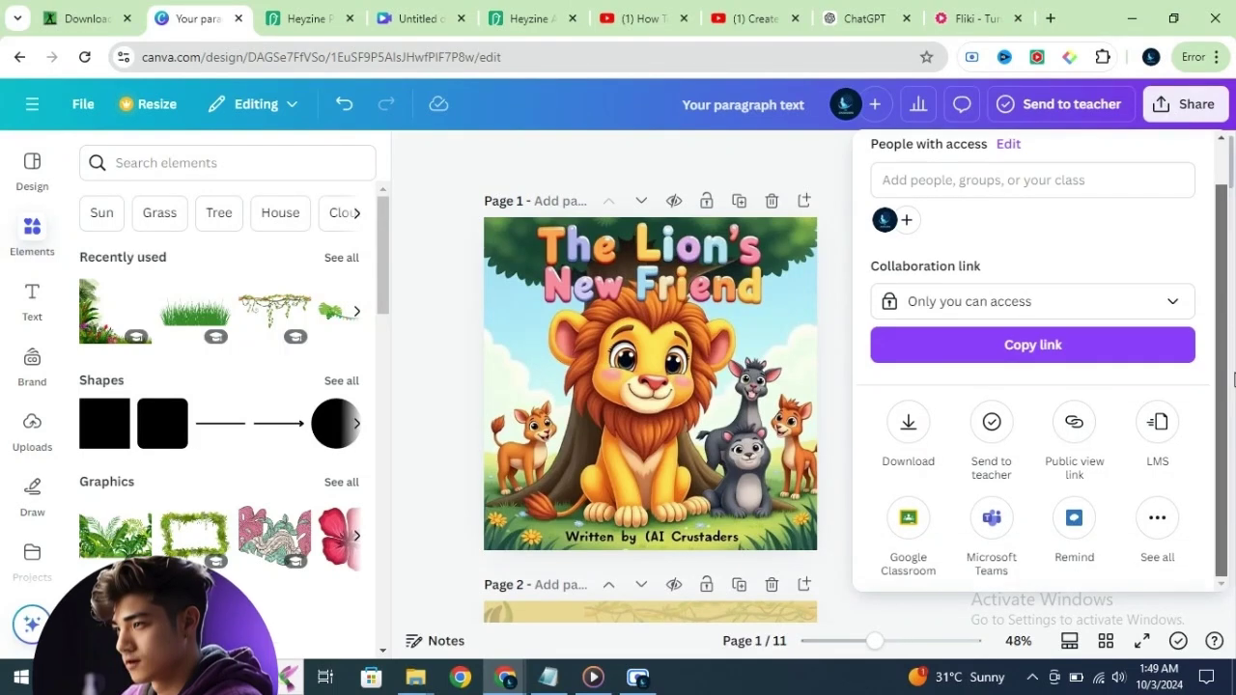
{"action": "left_click", "coordinate": [1156, 521]}
{"action": "left_click_drag", "start_coordinate": [1224, 303], "coordinate": [1214, 541]}
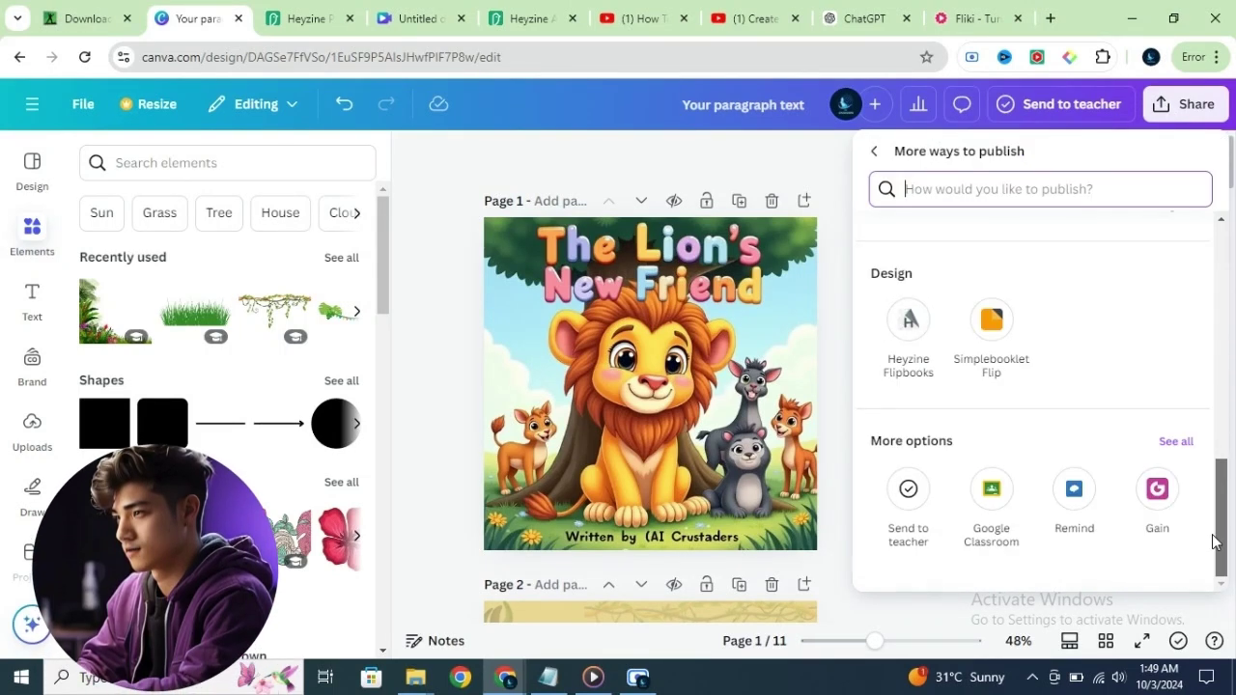
{"action": "left_click", "coordinate": [907, 336]}
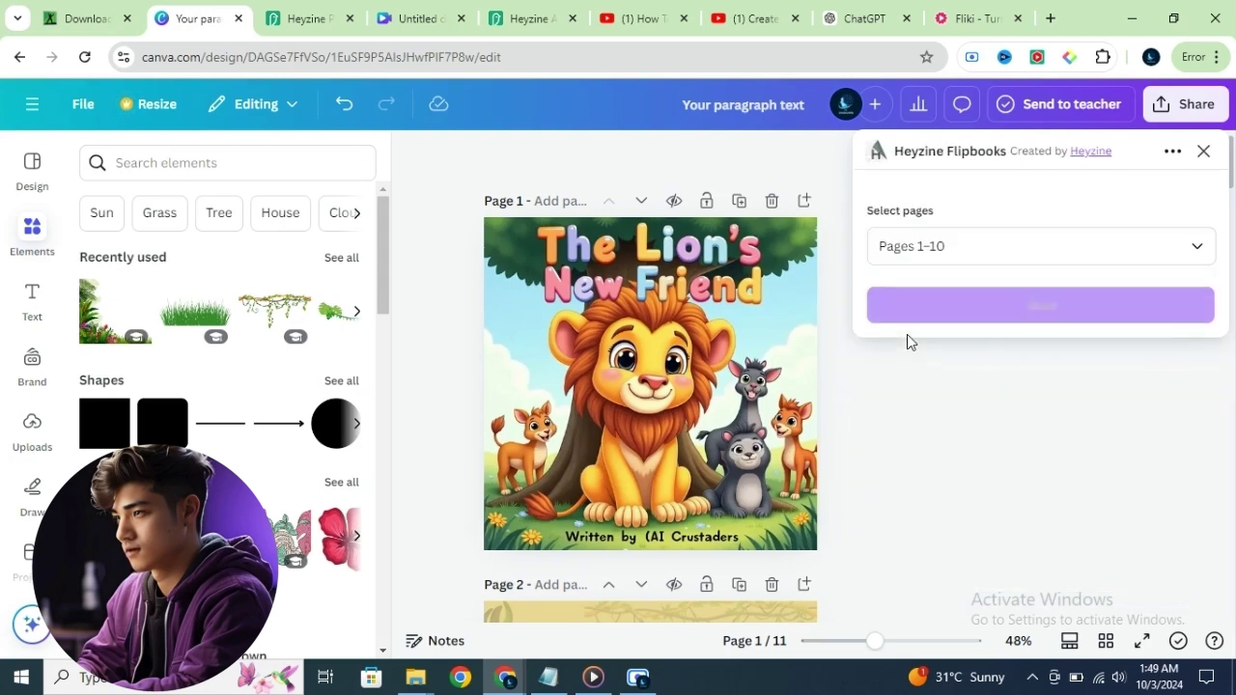
Step: Save all 11 pages of the design to Heyzine Flipbooks and open the resulting flipbook in Heyzine
{"action": "left_click", "coordinate": [972, 253]}
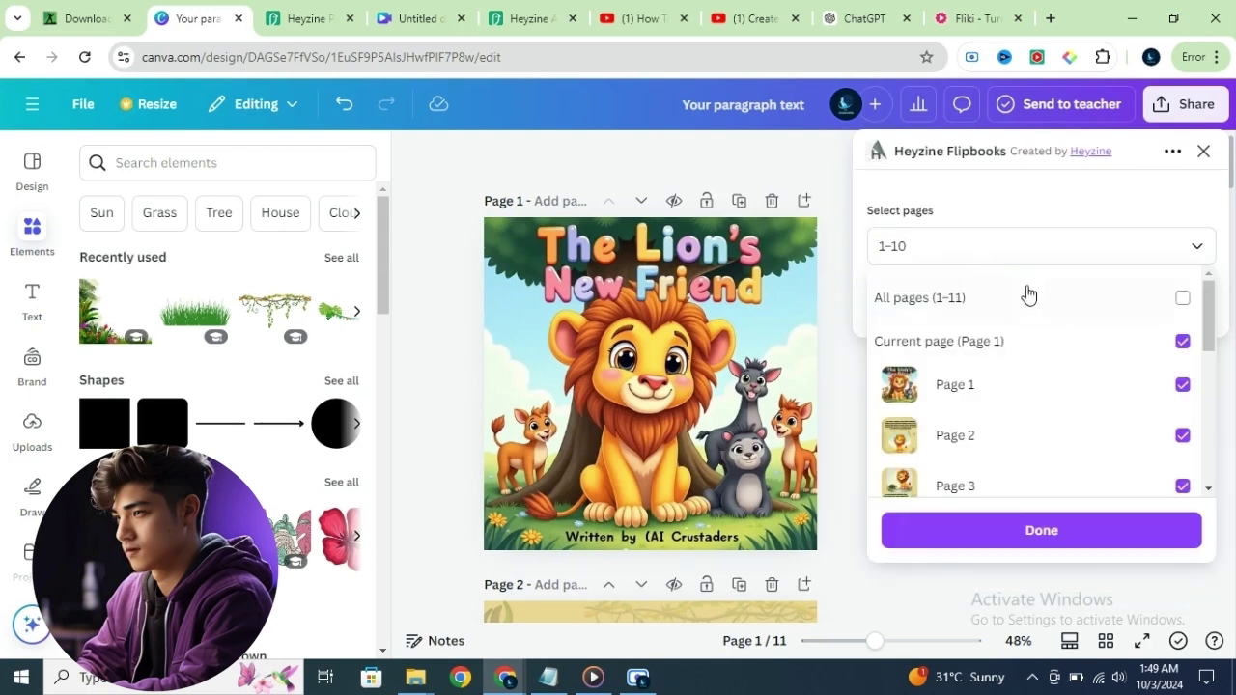
{"action": "left_click", "coordinate": [1056, 299]}
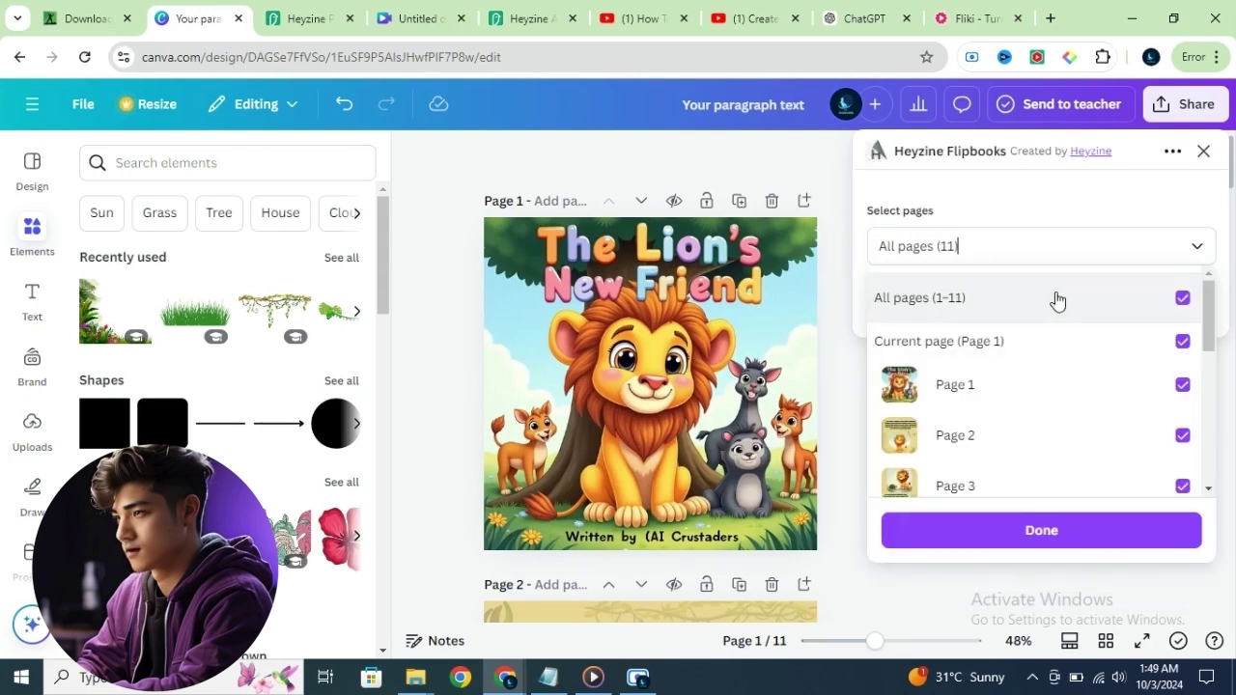
{"action": "left_click", "coordinate": [1075, 532]}
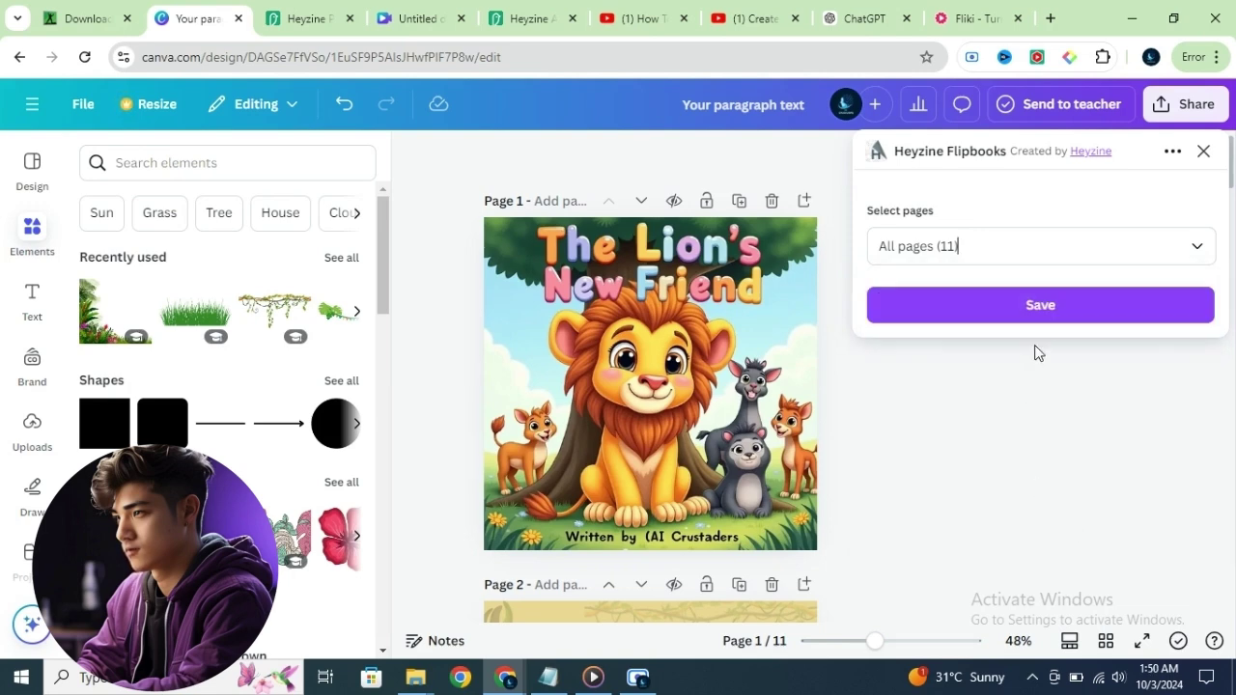
{"action": "left_click", "coordinate": [1048, 315]}
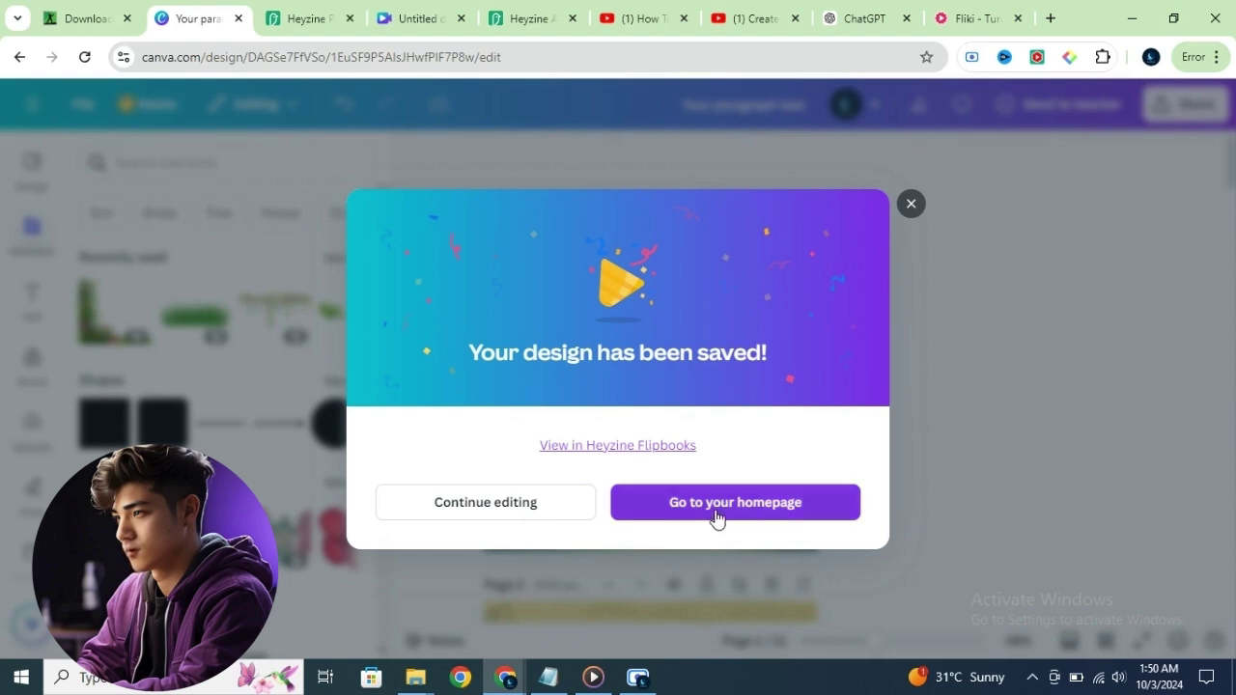
{"action": "left_click", "coordinate": [624, 446]}
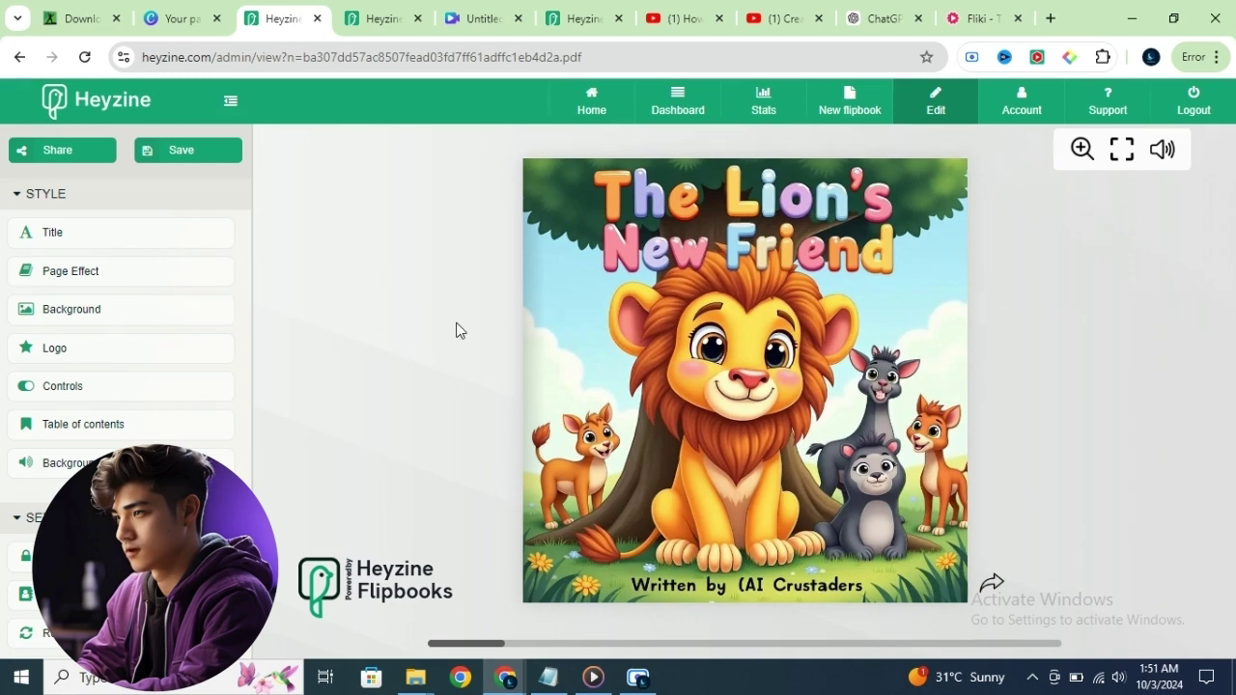
Step: Set the flipbook's page effect to Book
{"action": "left_click", "coordinate": [112, 279]}
{"action": "left_click", "coordinate": [292, 300]}
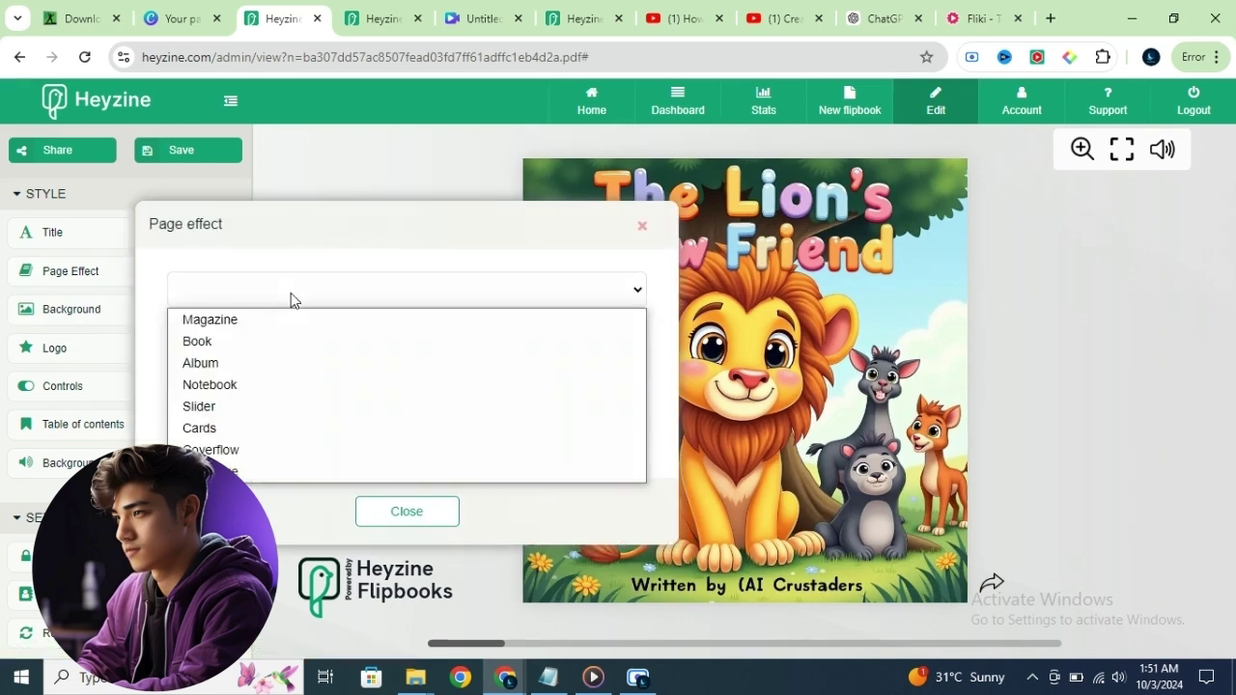
{"action": "left_click", "coordinate": [248, 342]}
{"action": "left_click", "coordinate": [410, 643]}
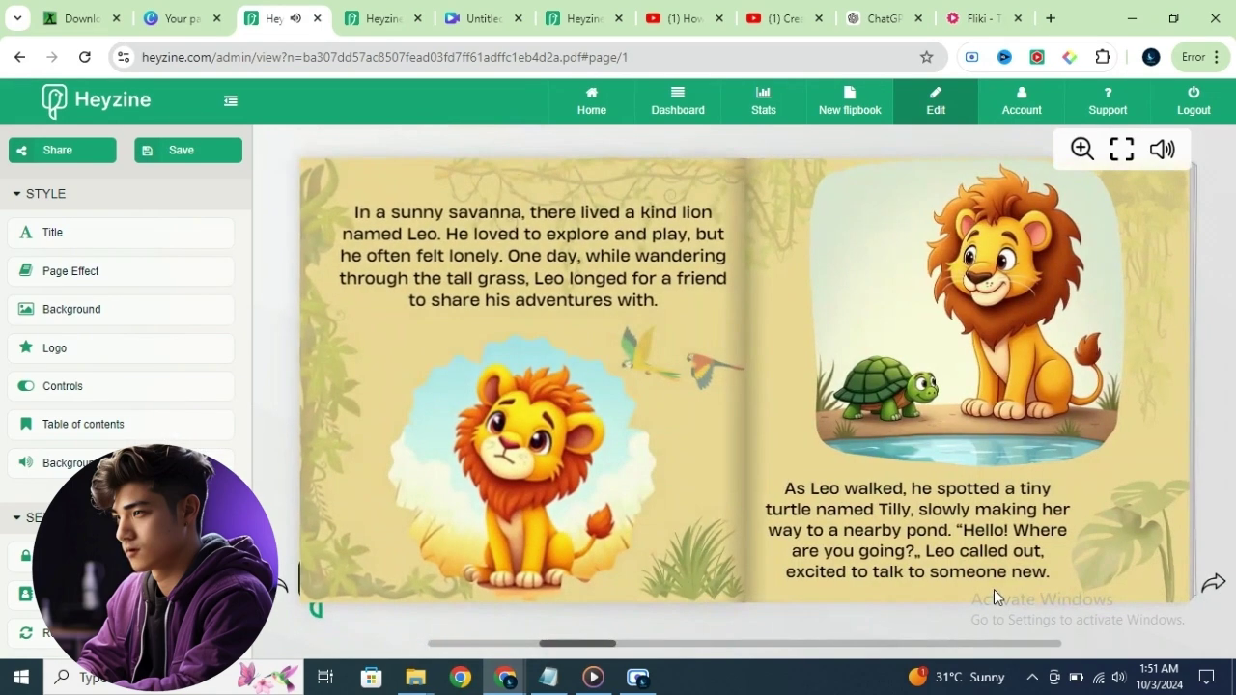
Step: Page through the flipbook to its closing page and back to the cover to check the page-turn effect
{"action": "left_click", "coordinate": [1214, 586]}
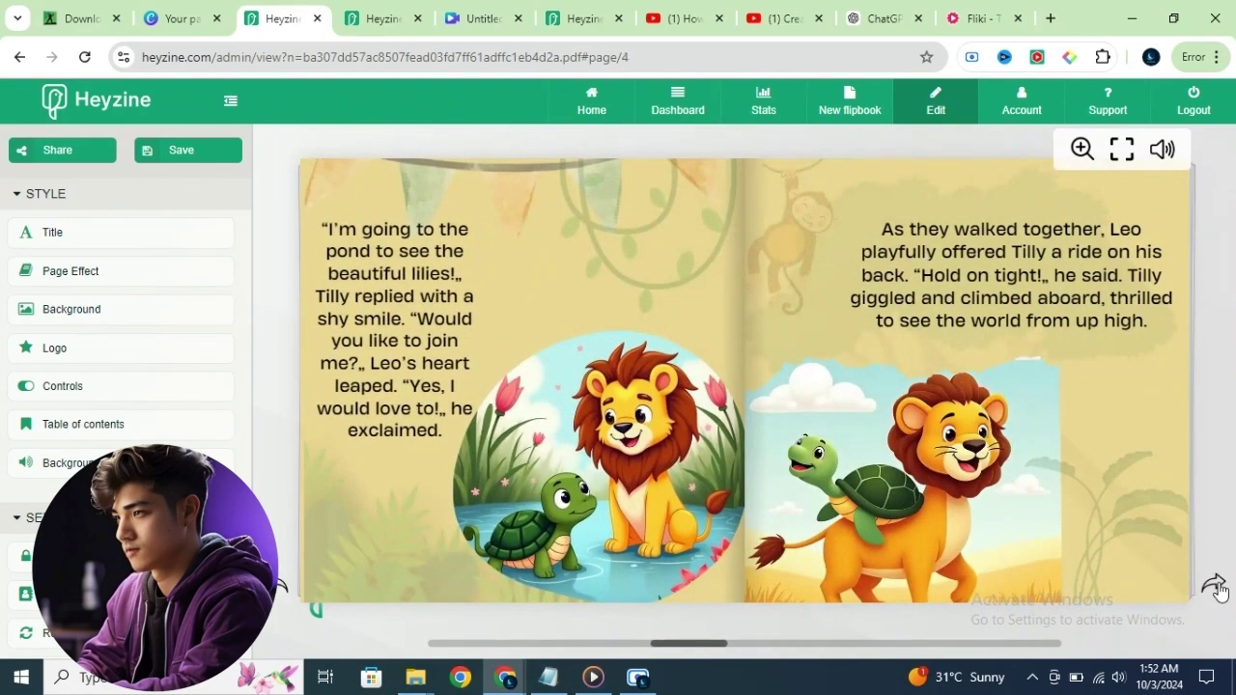
{"action": "left_click", "coordinate": [1214, 586]}
{"action": "left_click", "coordinate": [1215, 586]}
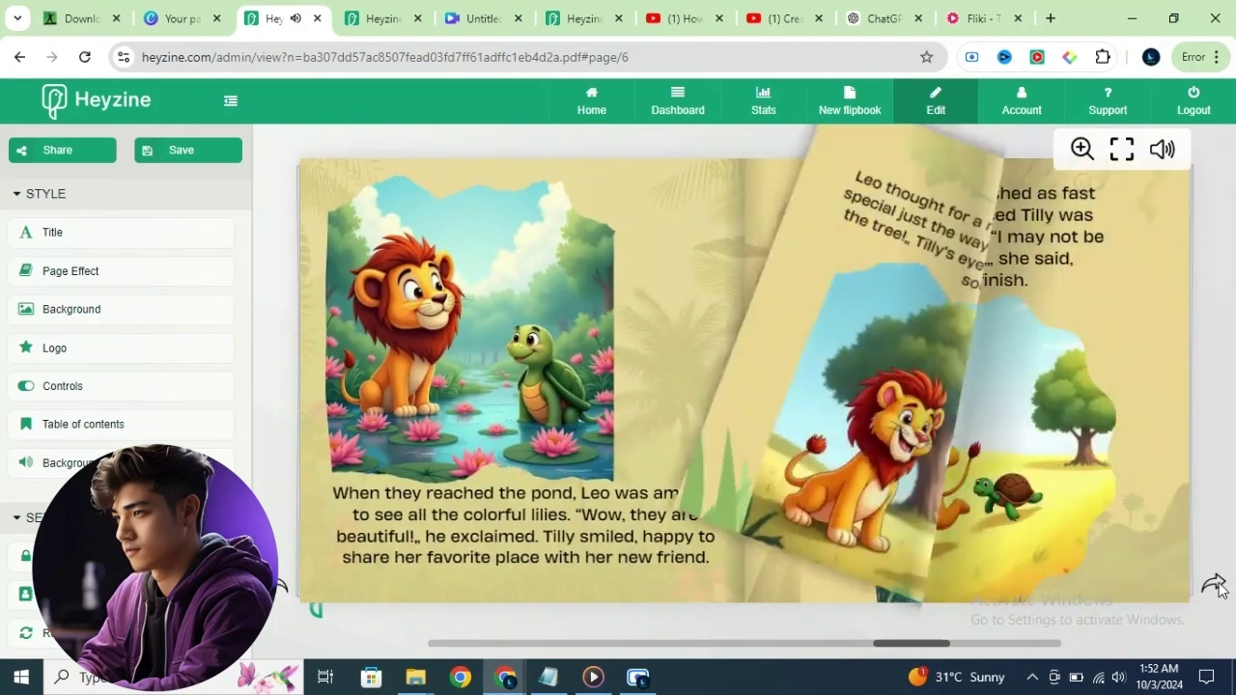
{"action": "left_click", "coordinate": [1215, 586]}
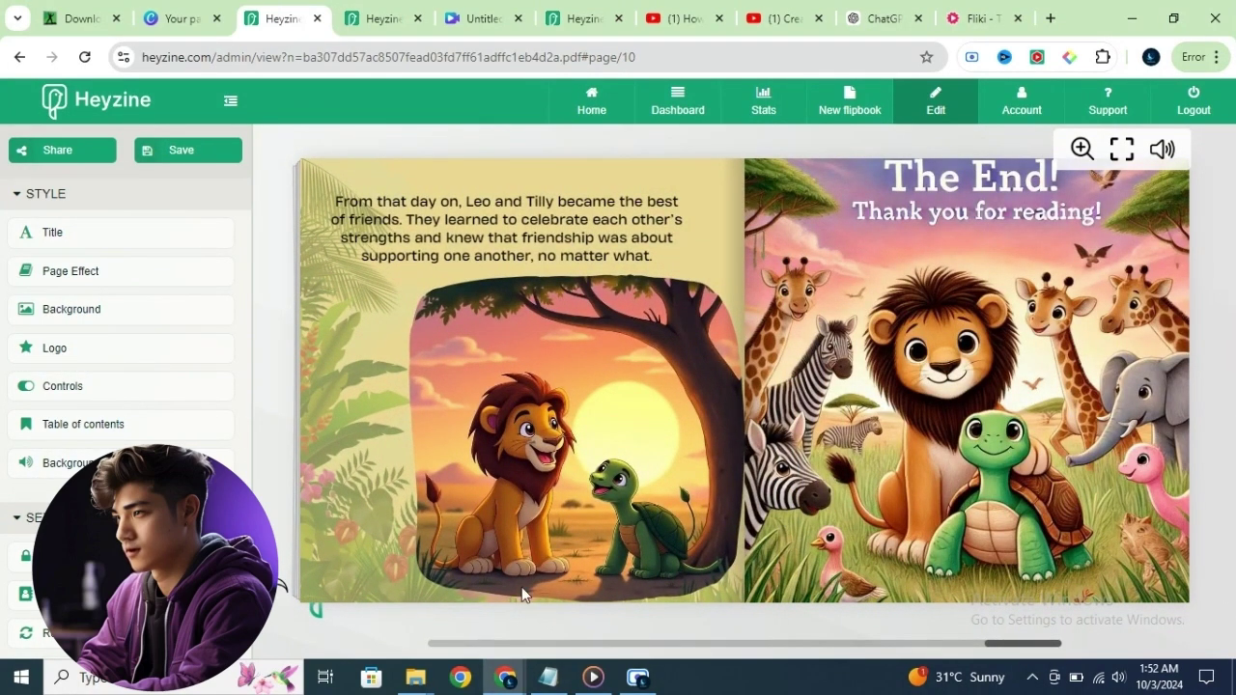
{"action": "left_click", "coordinate": [278, 591]}
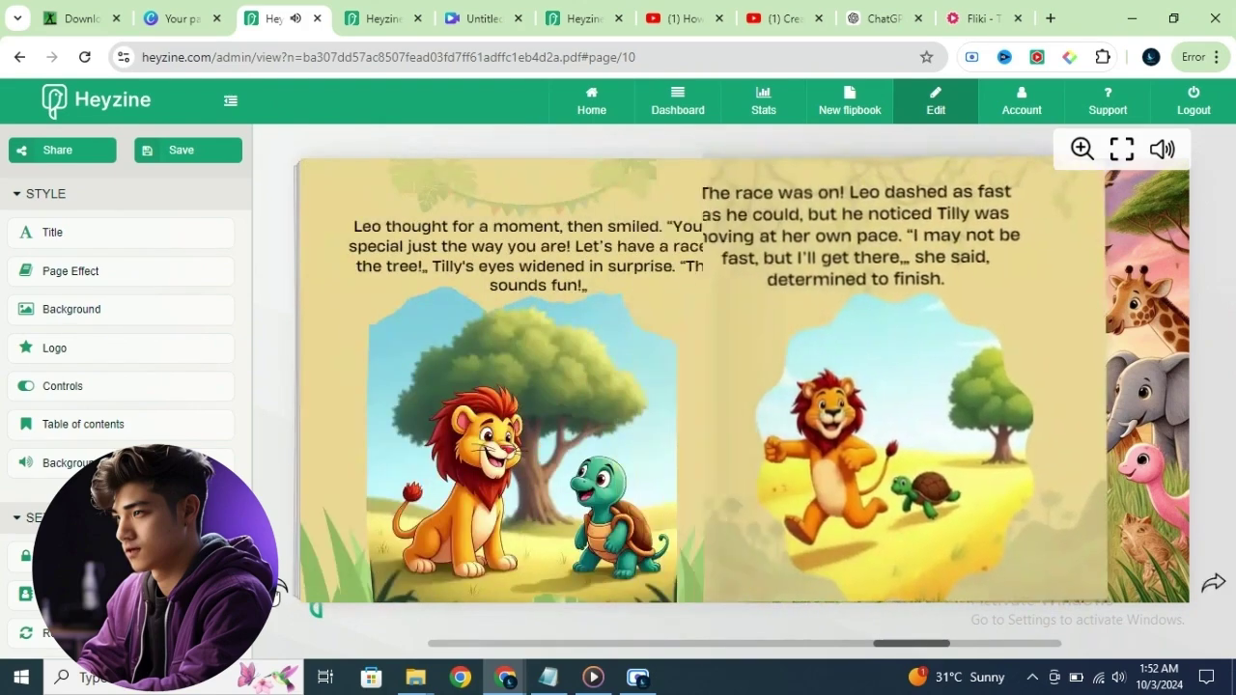
{"action": "left_click", "coordinate": [278, 591]}
{"action": "left_click", "coordinate": [276, 592]}
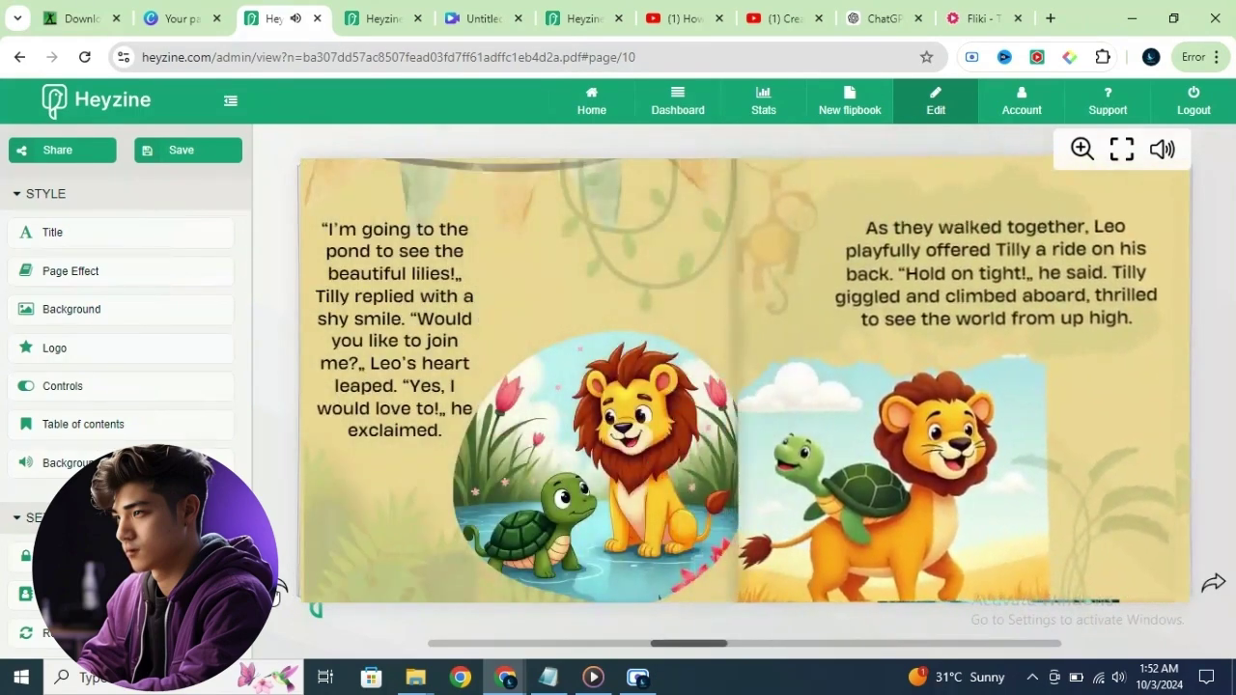
{"action": "left_click", "coordinate": [276, 593]}
{"action": "left_click", "coordinate": [276, 594]}
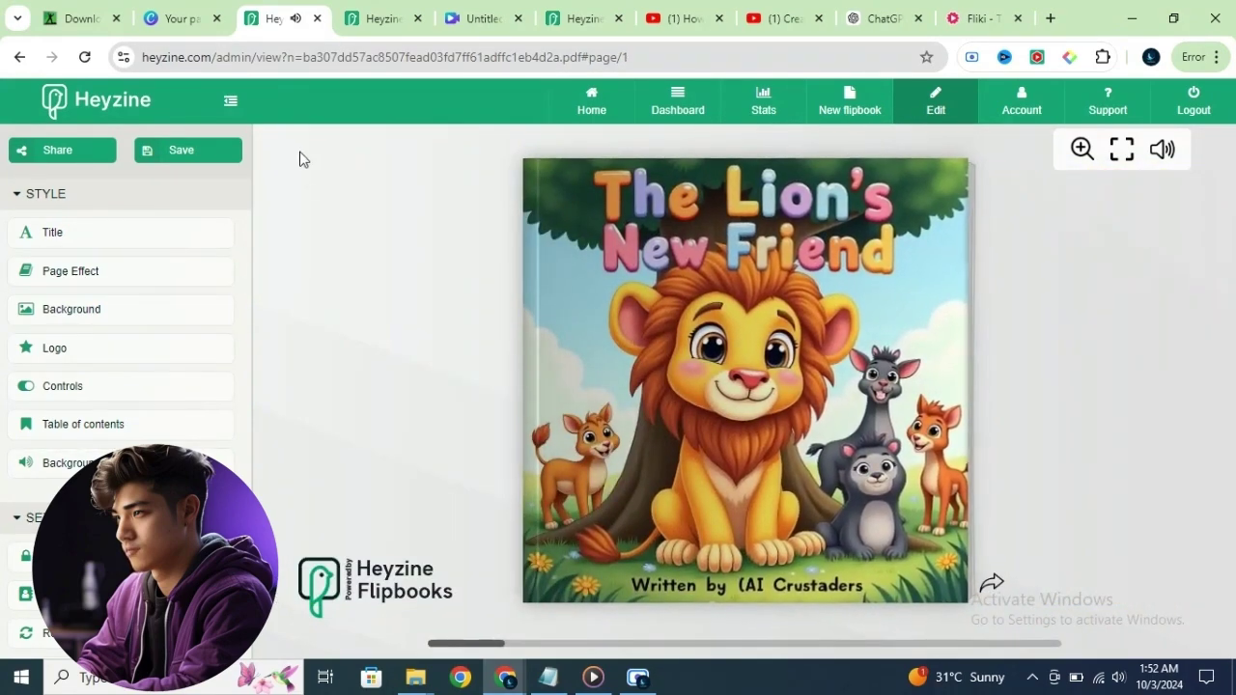
Step: Save the flipbook and review its sharing options, including the reader link
{"action": "left_click", "coordinate": [213, 164]}
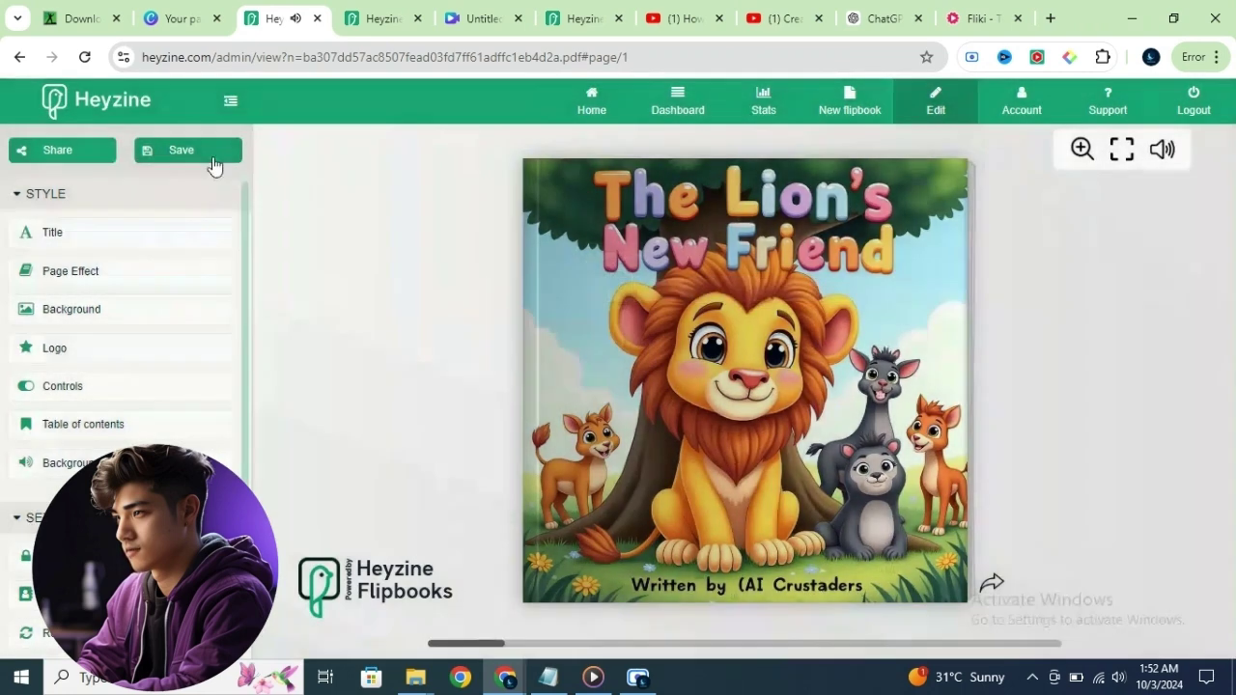
{"action": "left_click", "coordinate": [50, 152]}
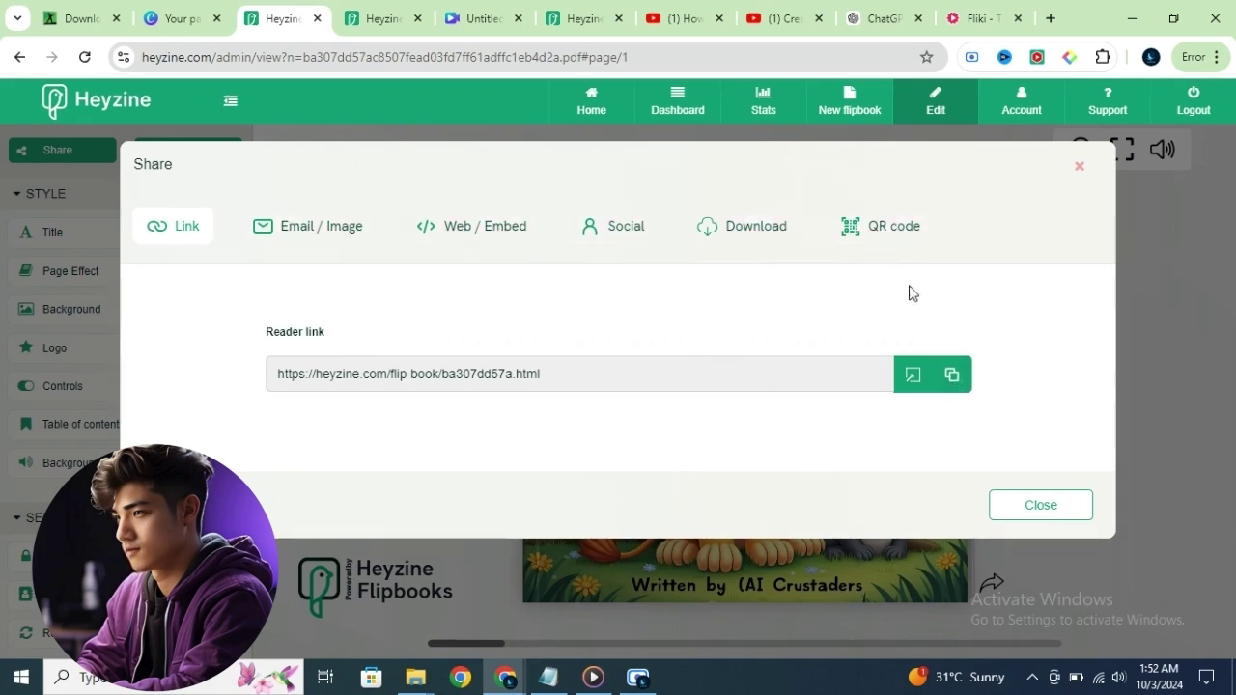
{"action": "left_click", "coordinate": [1005, 509]}
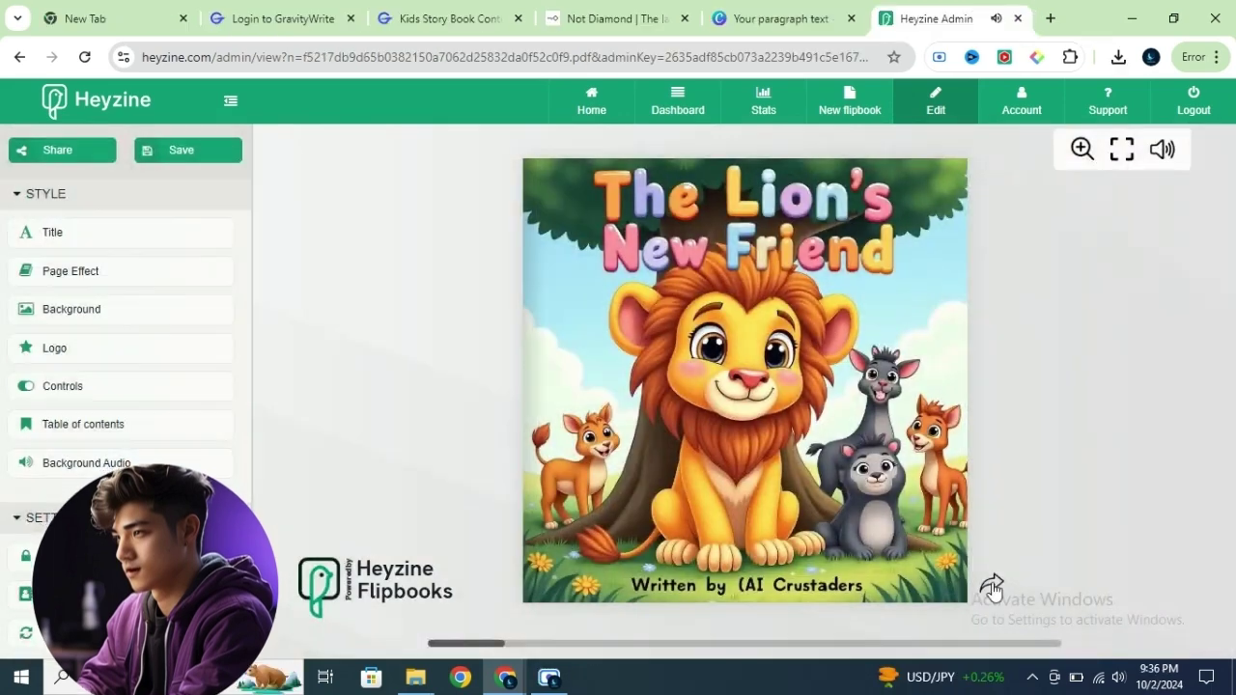
Step: Leaf forward through the finished flipbook from the cover to review its story pages
{"action": "left_click", "coordinate": [993, 585]}
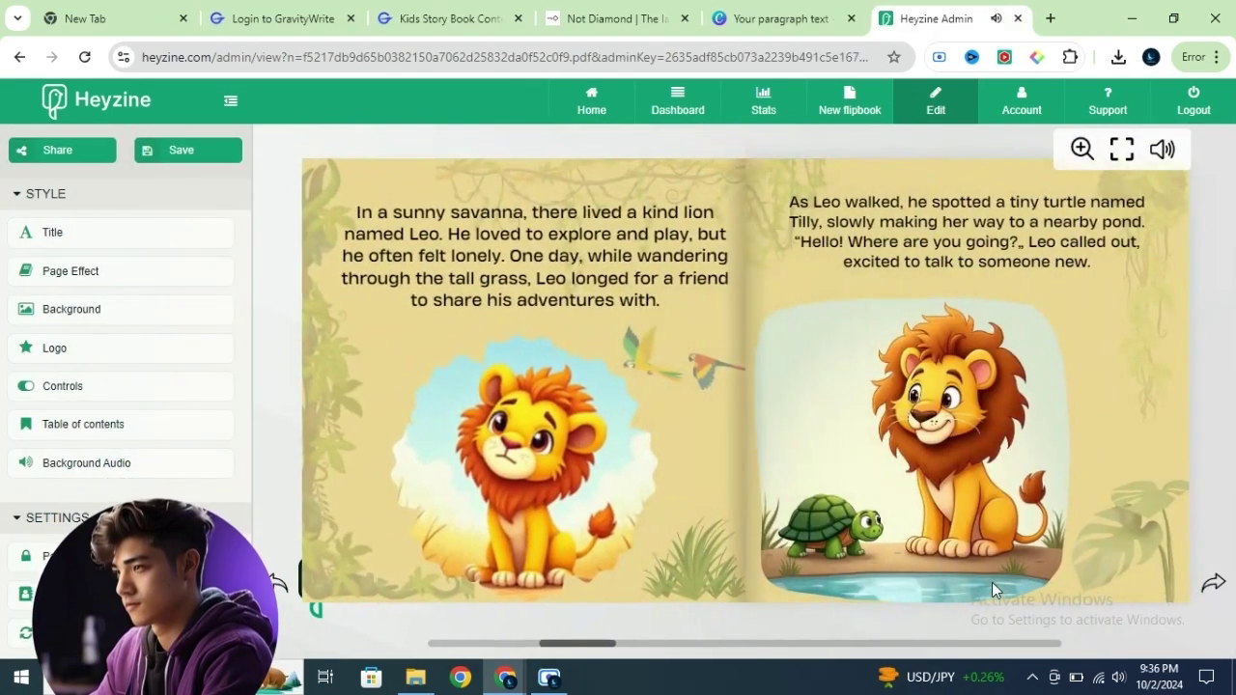
{"action": "left_click", "coordinate": [1213, 586]}
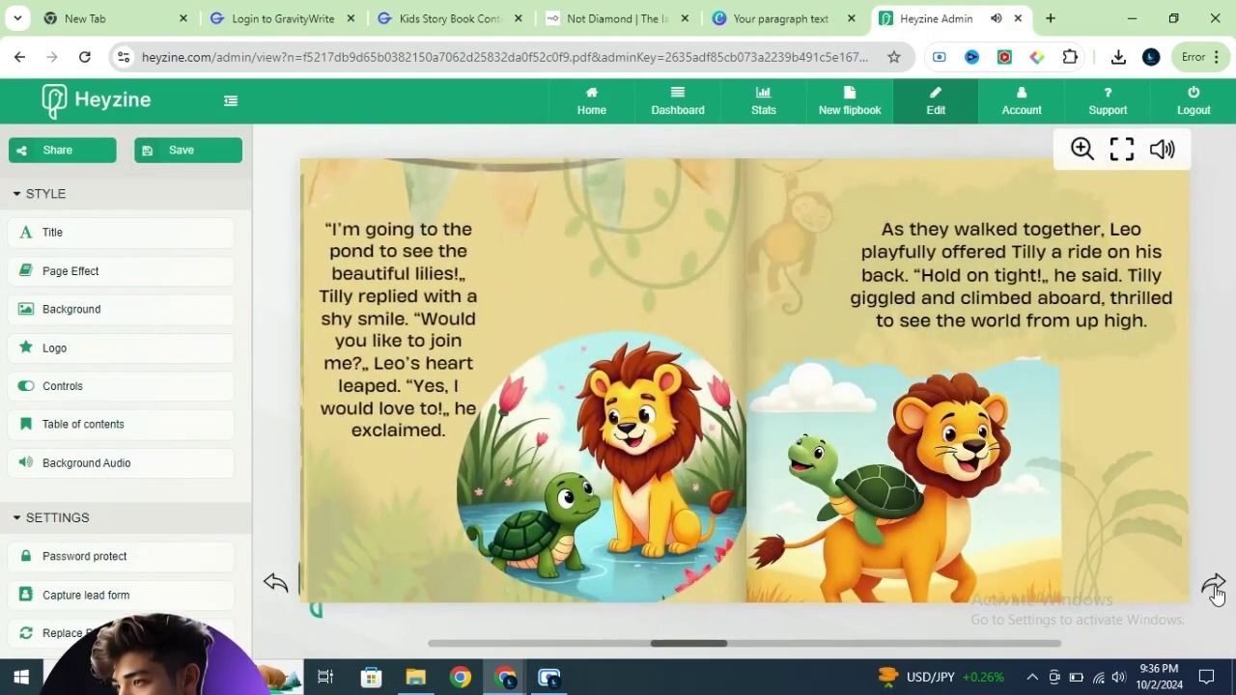
{"action": "left_click", "coordinate": [1214, 586]}
{"action": "left_click", "coordinate": [1213, 586]}
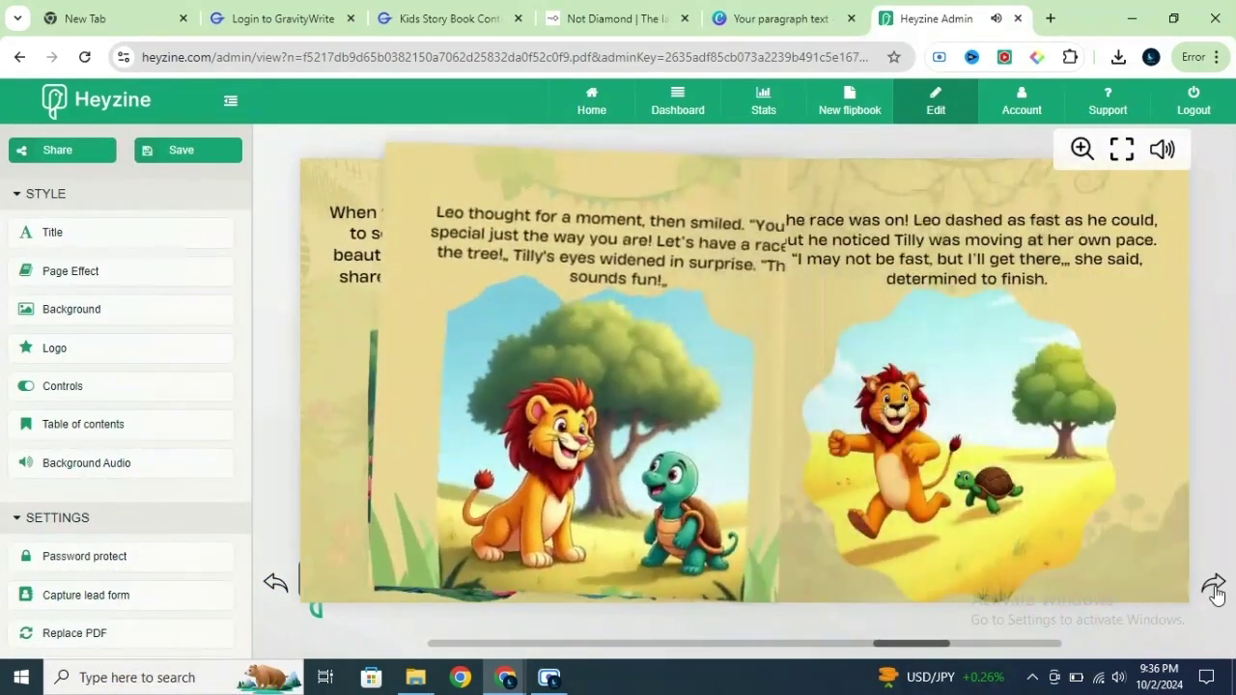
{"action": "left_click", "coordinate": [1170, 589]}
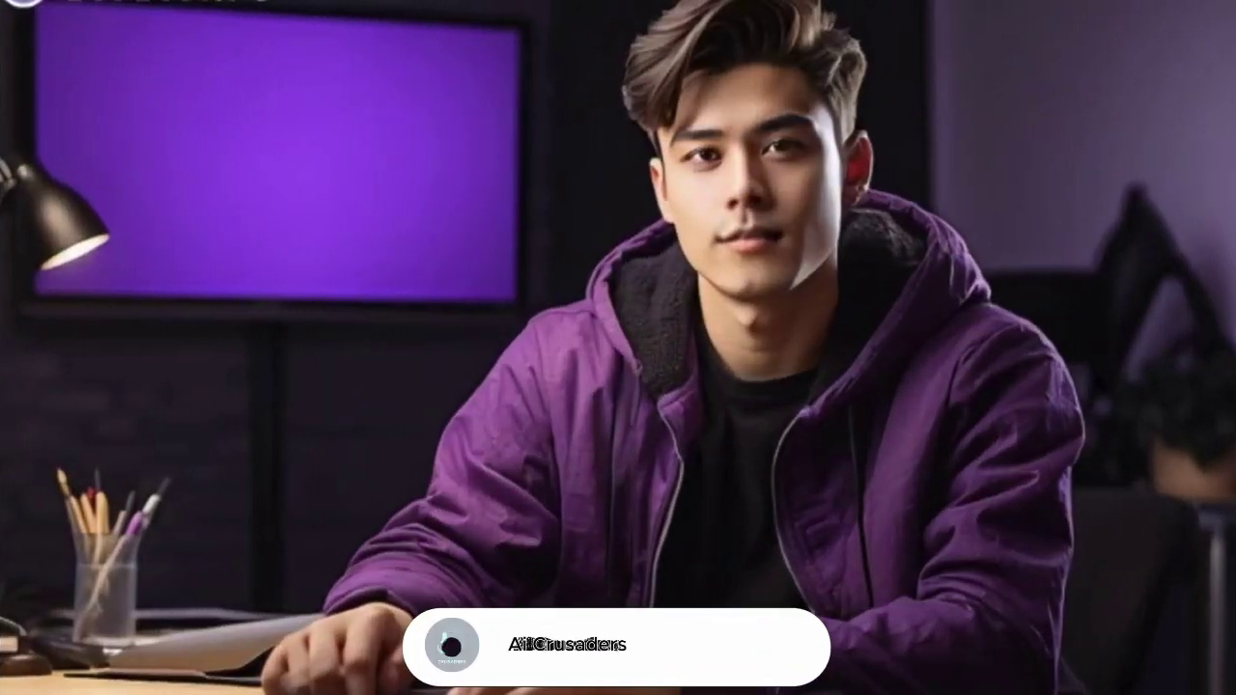